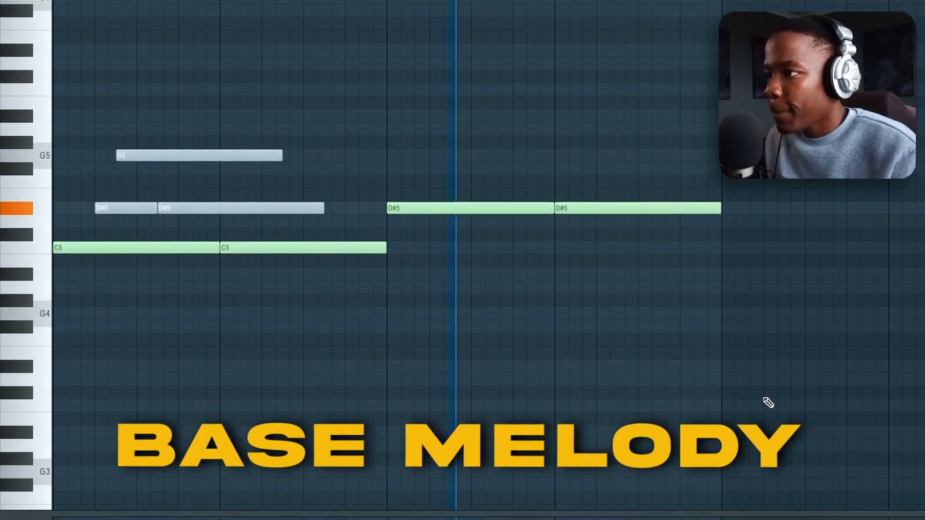
pyautogui.press('space')
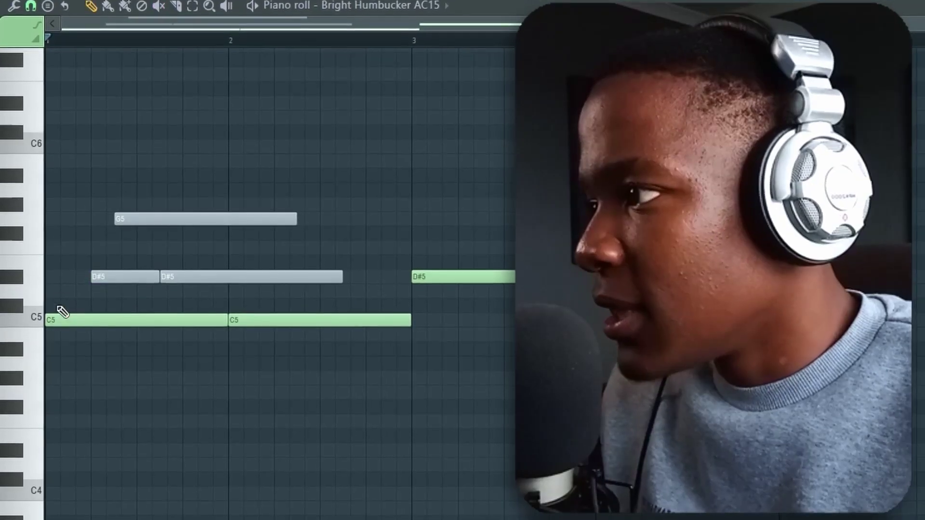
pyautogui.click(30, 234)
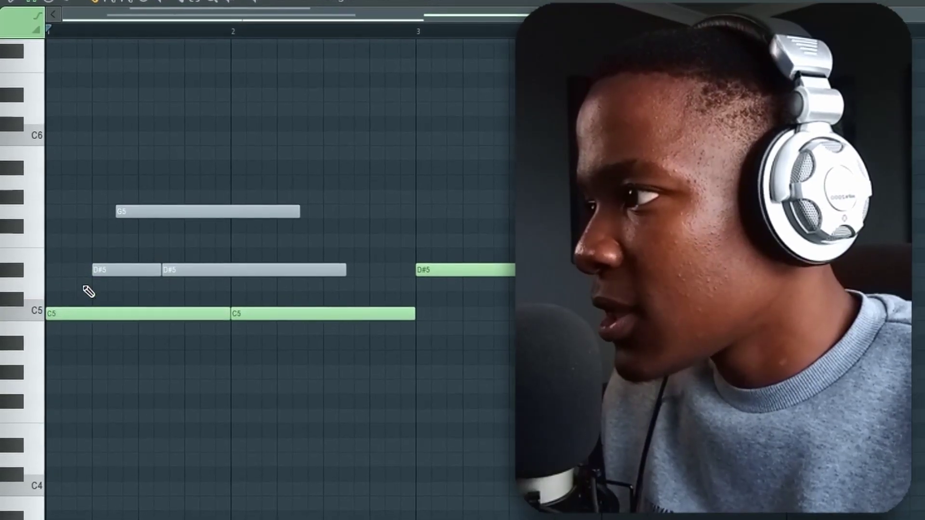
pyautogui.scroll(1, 66, 285)
pyautogui.moveTo(87, 310); pyautogui.dragTo(4, 299)
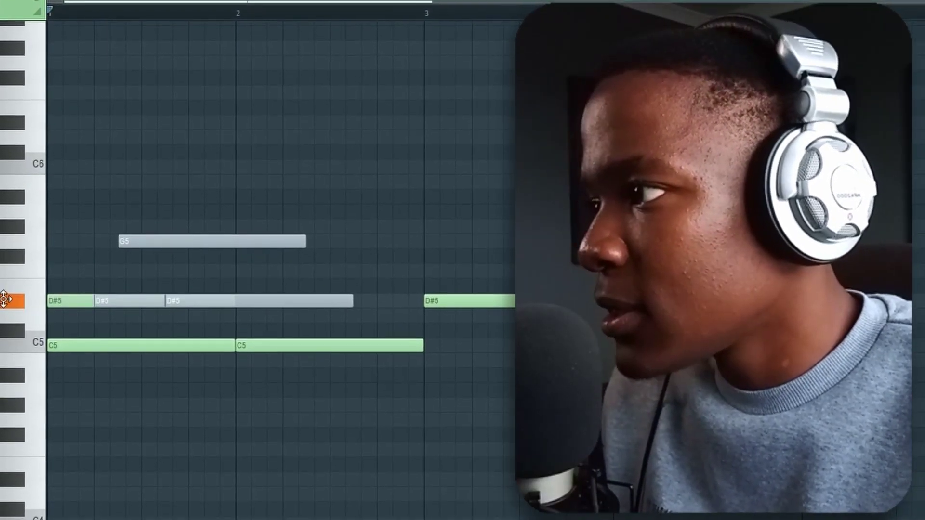
pyautogui.click(80, 241)
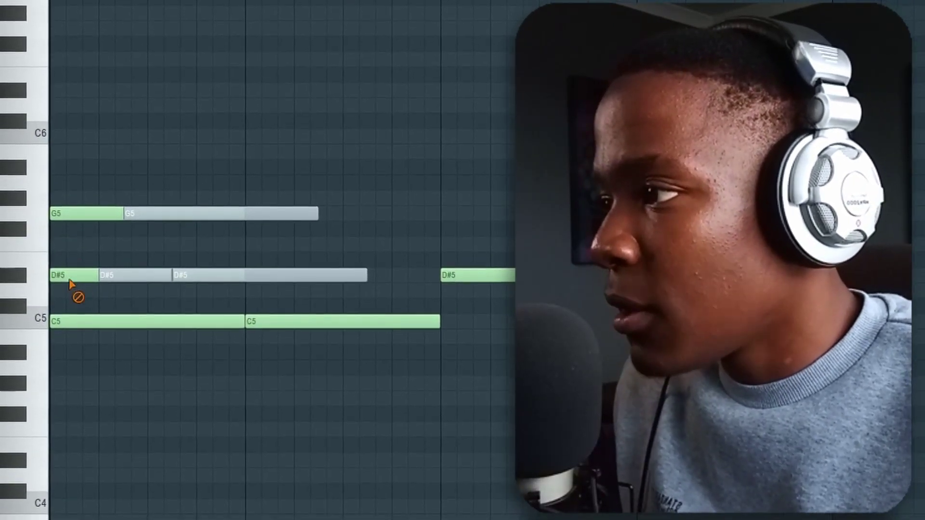
pyautogui.rightClick(70, 279)
pyautogui.rightClick(80, 214)
# Unmute the greyed-out D#5 and G5 notes in bars 1 and 2 and play the melody briefly.
pyautogui.press('t')
pyautogui.click(220, 279)
pyautogui.press('space')
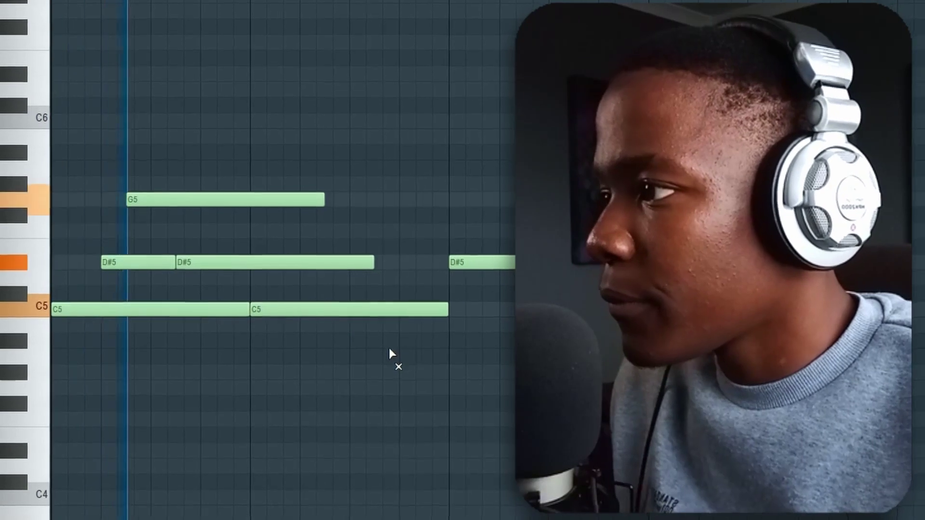
pyautogui.press('space')
# Slice the notes at the start of bar 2 and delete all the pieces lying in bar 2.
pyautogui.press('c')
pyautogui.moveTo(250, 350); pyautogui.dragTo(251, 170)
pyautogui.press('d')
pyautogui.moveTo(279, 349); pyautogui.dragTo(272, 201)
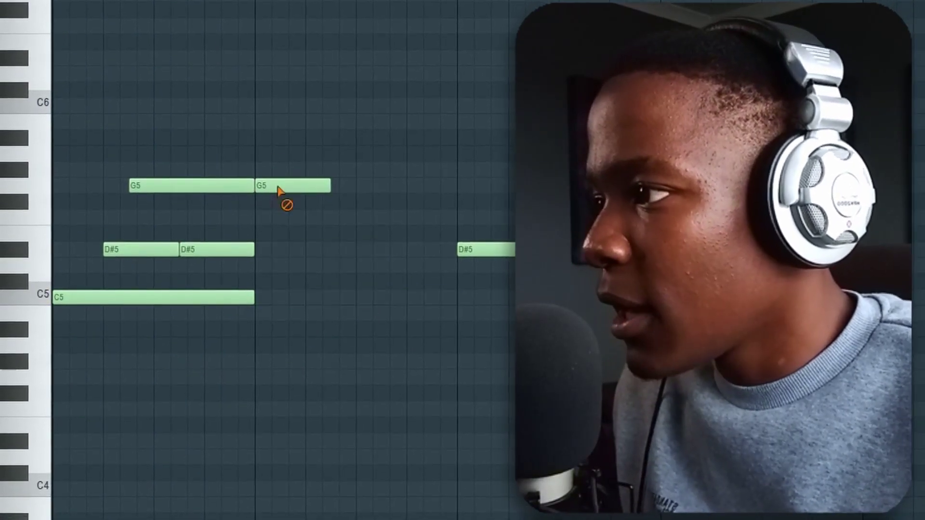
pyautogui.rightClick(278, 191)
# Duplicate the bar 1 C5, D#5 and G5 notes into bar 2.
pyautogui.hotkey('ctrl', 'a')
pyautogui.hotkey('ctrl', 'b')
pyautogui.click(440, 402)
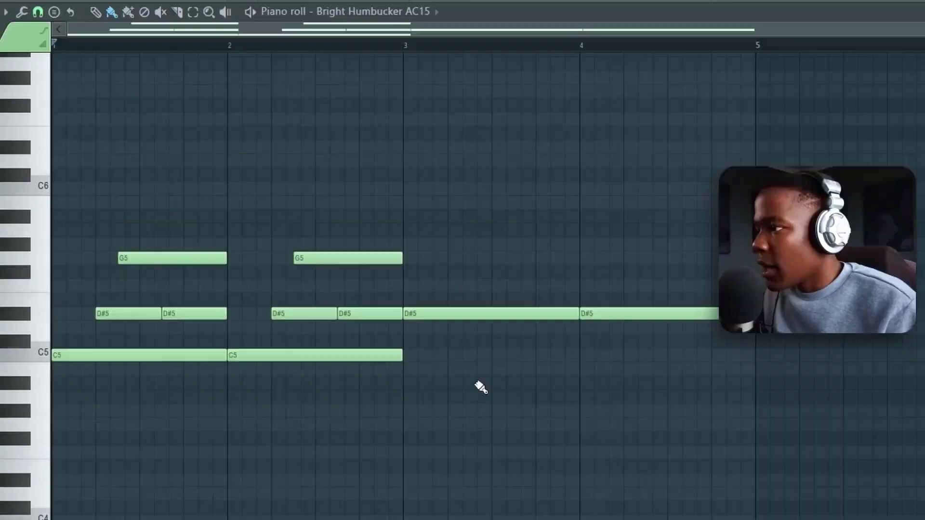
# Copy the upper notes of bars 1 and 2 over the D#5 notes of bars 3 and 4, pitched to G5 and A#5.
pyautogui.moveTo(424, 314); pyautogui.dragTo(141, 135)
pyautogui.moveTo(124, 236); pyautogui.dragTo(109, 230)
pyautogui.moveTo(102, 351); pyautogui.dragTo(454, 317)
pyautogui.rightClick(494, 357)
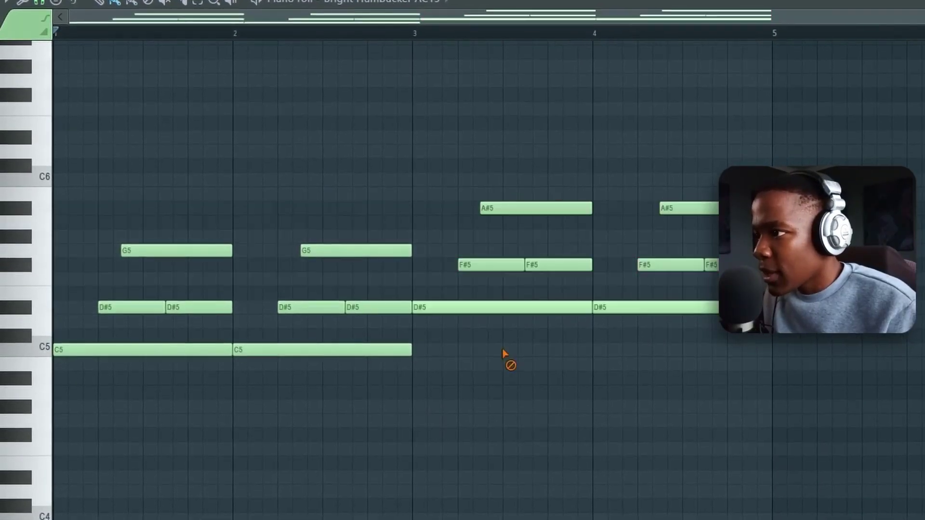
pyautogui.moveTo(785, 280); pyautogui.dragTo(609, 250)
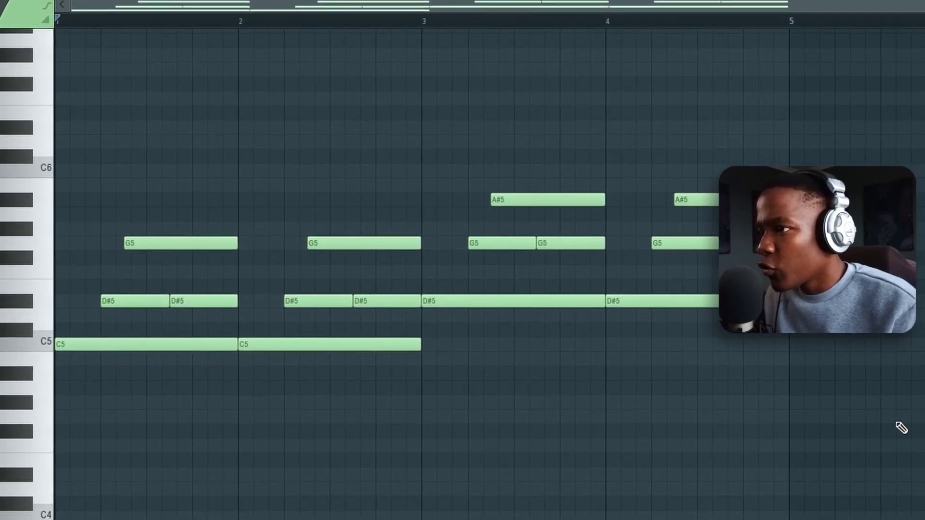
# Duplicate the four-bar melody into bars 5 to 8, undo the extra copy starting at bar 9, and clear the selection.
pyautogui.hscroll(5, 903, 433)
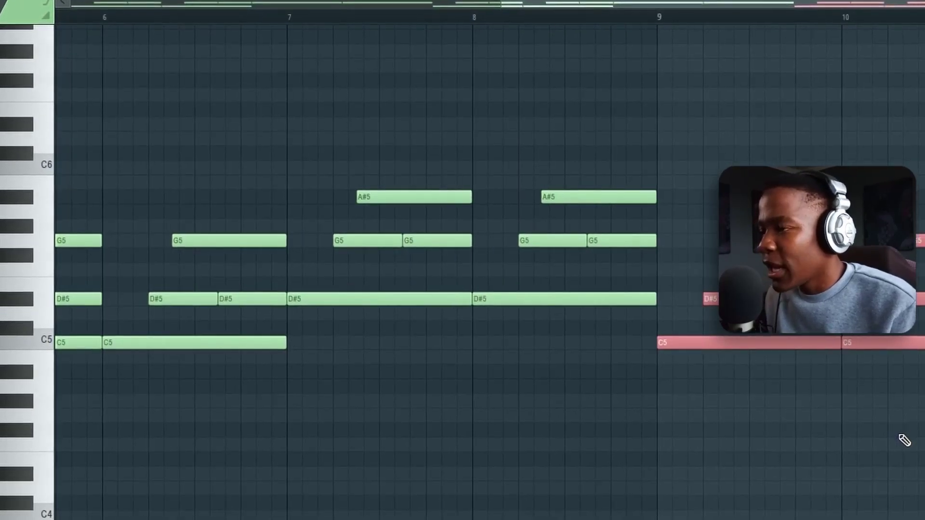
pyautogui.hotkey('ctrl', 'z')
pyautogui.moveTo(814, 2); pyautogui.dragTo(267, 2)
pyautogui.hotkey('ctrl', 'd')
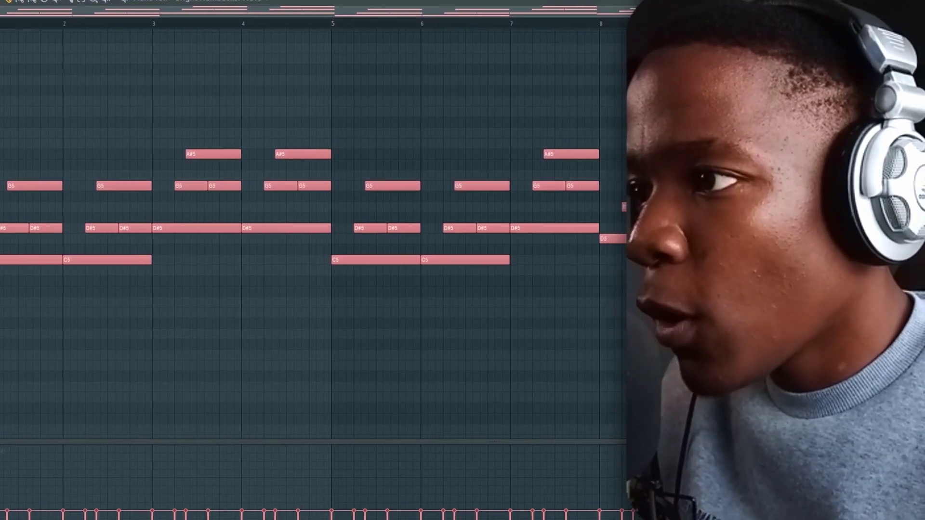
# Randomize the levels of all melody notes with the bipolar option and apply the change.
pyautogui.moveTo(438, 314); pyautogui.dragTo(381, 321)
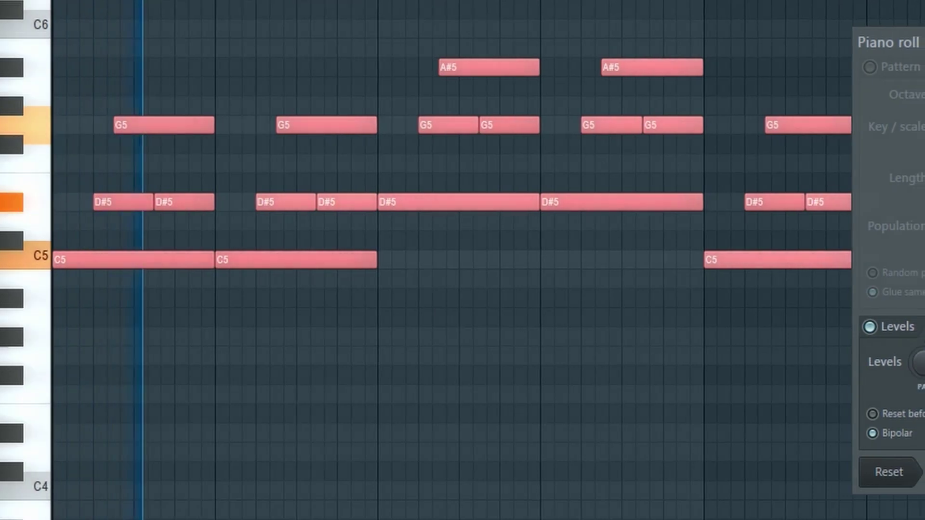
pyautogui.press('Return')
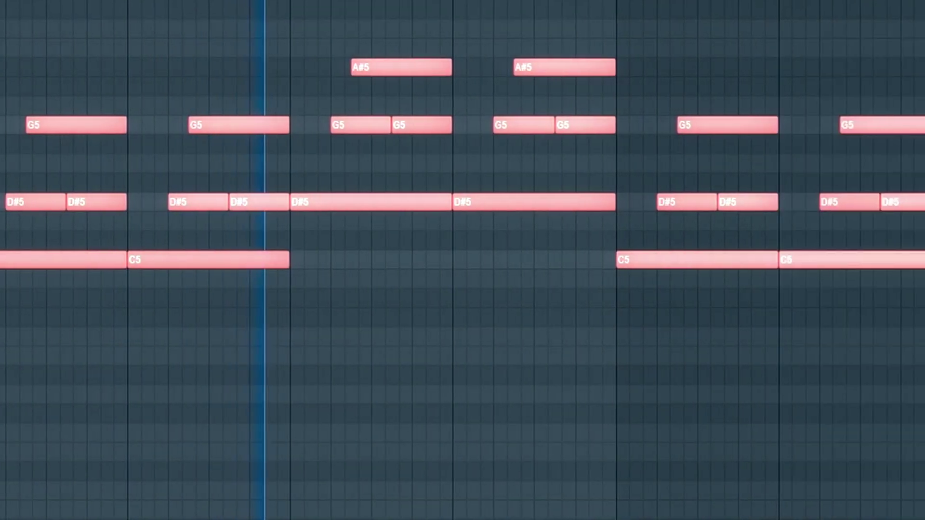
pyautogui.rightClick(889, 469)
pyautogui.click(728, 432)
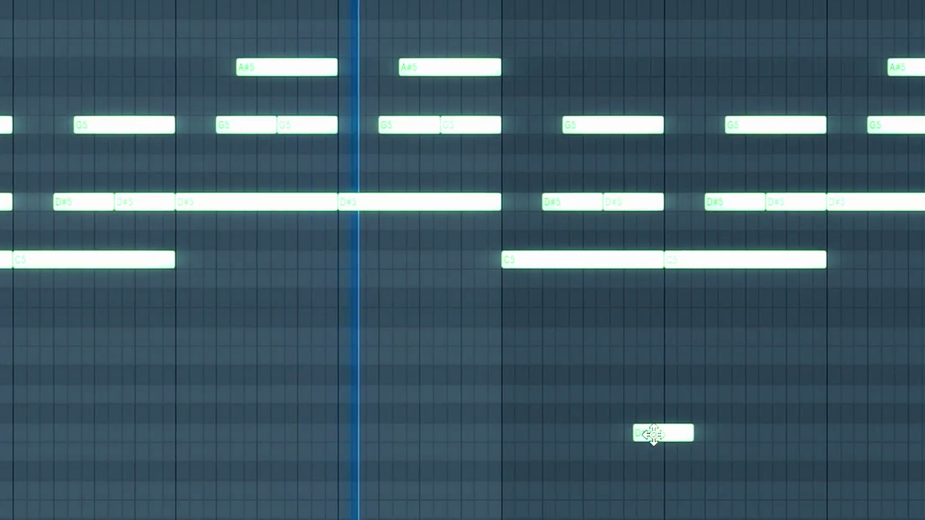
pyautogui.keyDown('ctrl'); pyautogui.click(634, 435); pyautogui.keyUp('ctrl')
pyautogui.click(632, 451)
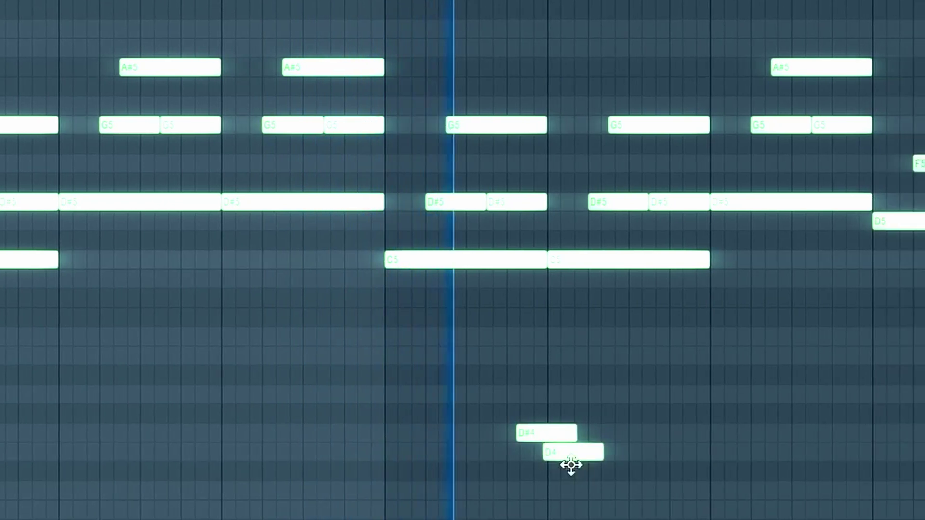
pyautogui.rightClick(658, 453)
pyautogui.rightClick(651, 434)
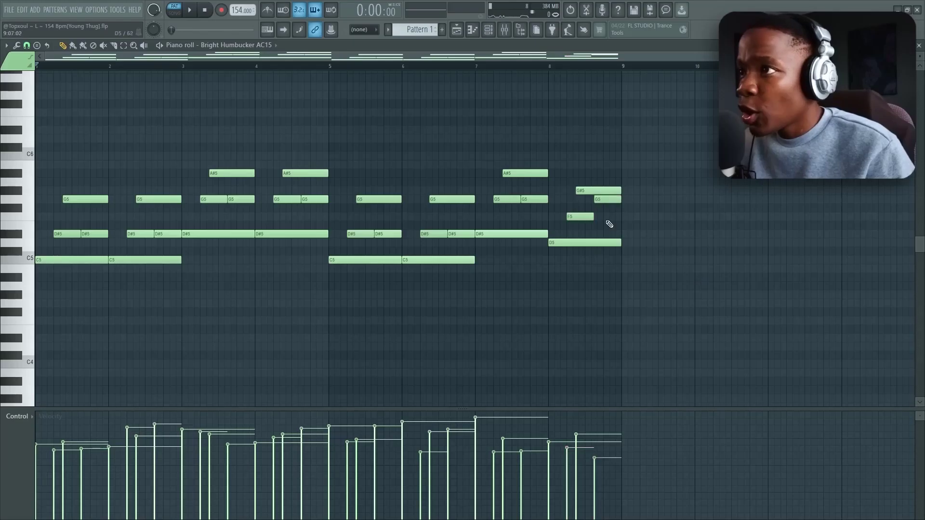
# Route the Bright Humbucker AC15 channel to mixer Insert 1 and add Fruity Parametric EQ 2 to that track.
pyautogui.click(512, 35)
pyautogui.click(63, 204)
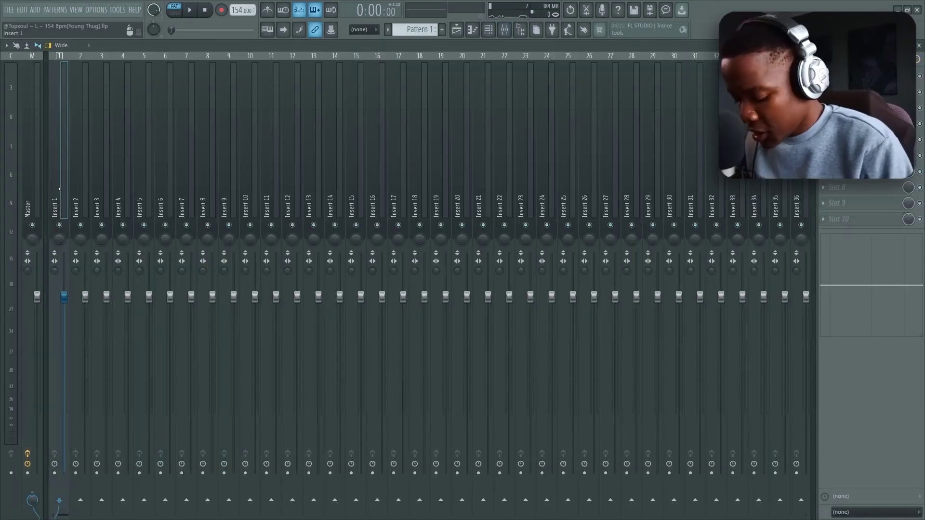
pyautogui.hotkey('ctrl', 'l')
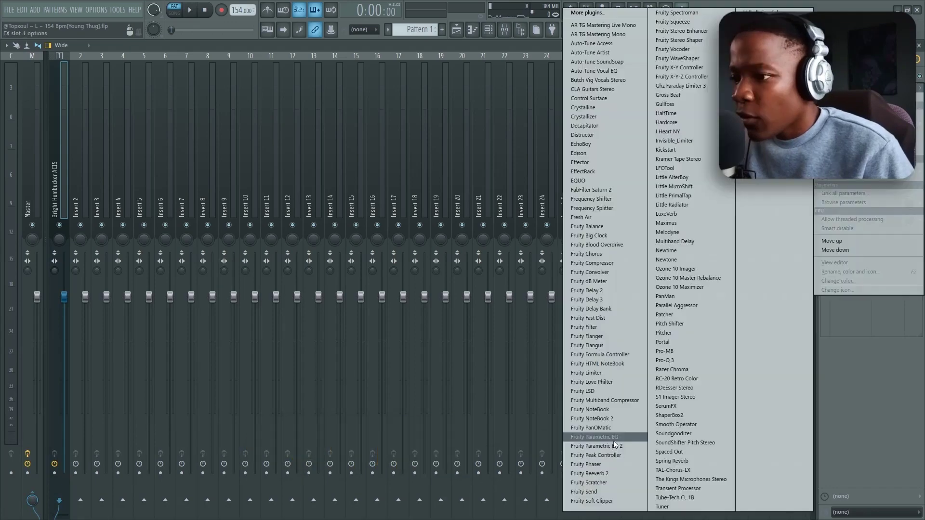
pyautogui.click(612, 445)
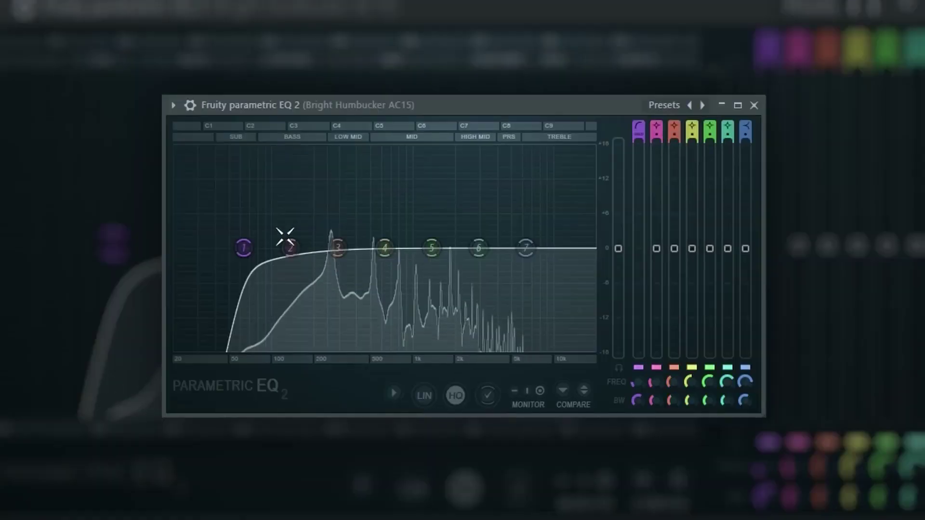
# Raise the EQ's low cut to about 250 Hz and make narrow cuts of about 4 dB near 300 Hz and 950 Hz.
pyautogui.moveTo(243, 249); pyautogui.dragTo(332, 249)
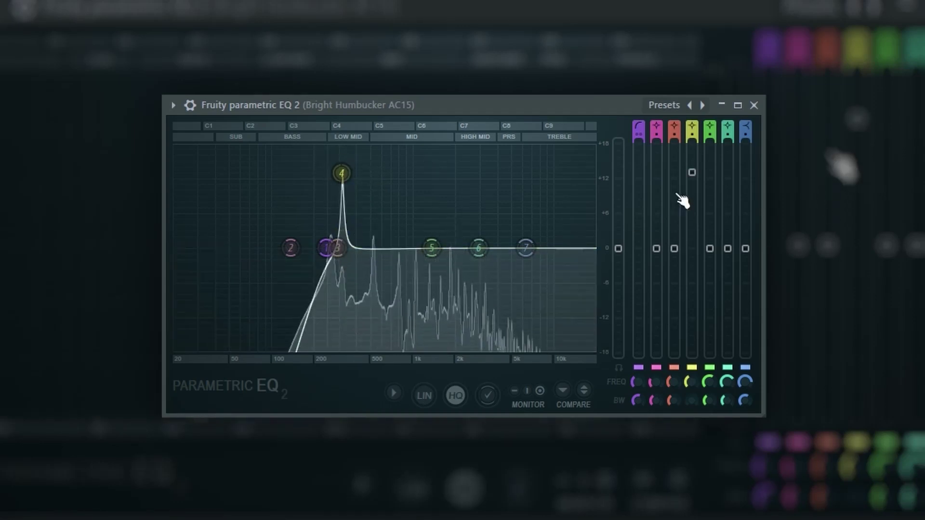
pyautogui.moveTo(696, 185); pyautogui.dragTo(692, 271)
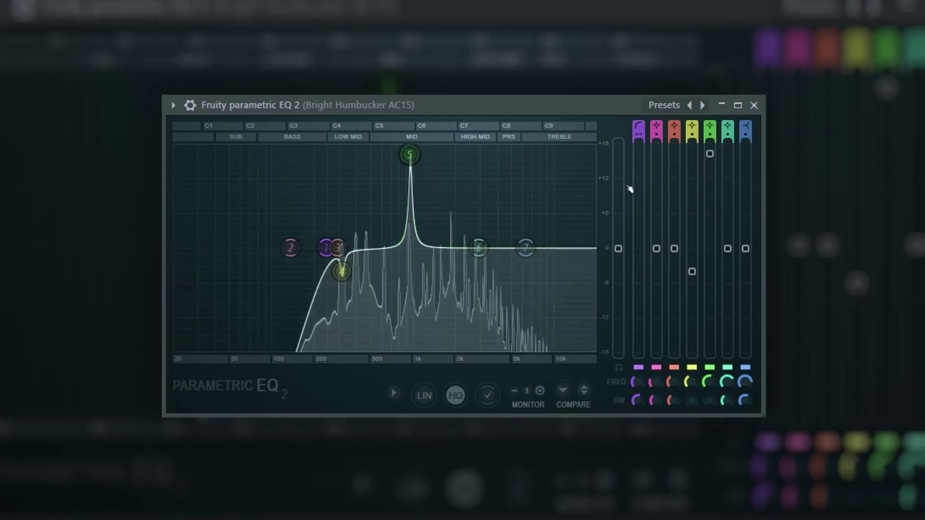
pyautogui.moveTo(710, 154); pyautogui.dragTo(710, 231)
pyautogui.moveTo(710, 269); pyautogui.dragTo(709, 273)
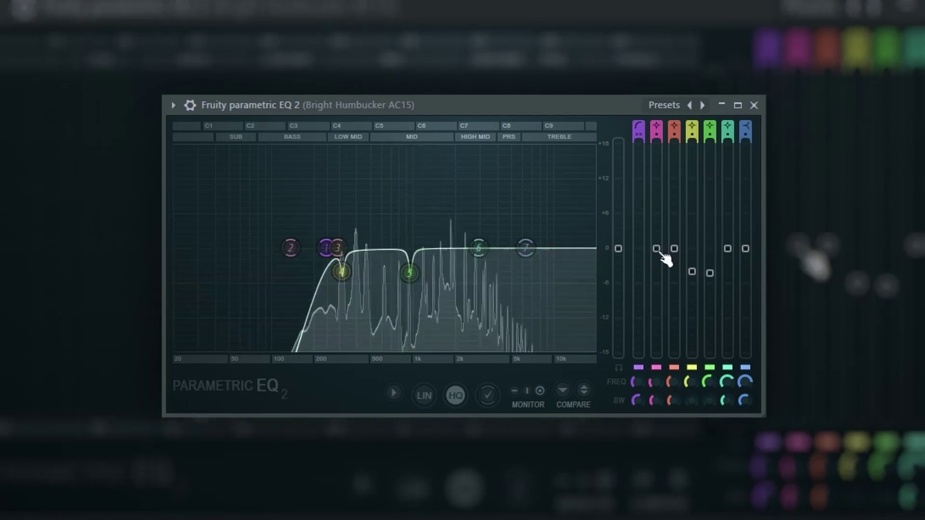
# Make a narrow EQ cut of about 4 dB at 1946 Hz with band 6 and raise band 7 near 4 kHz.
pyautogui.moveTo(439, 148); pyautogui.dragTo(458, 152)
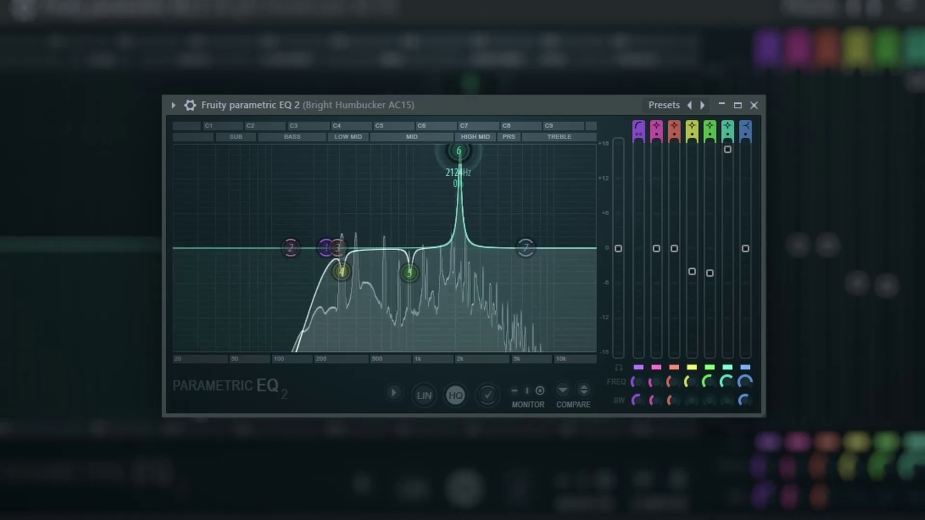
pyautogui.moveTo(451, 151); pyautogui.dragTo(453, 151)
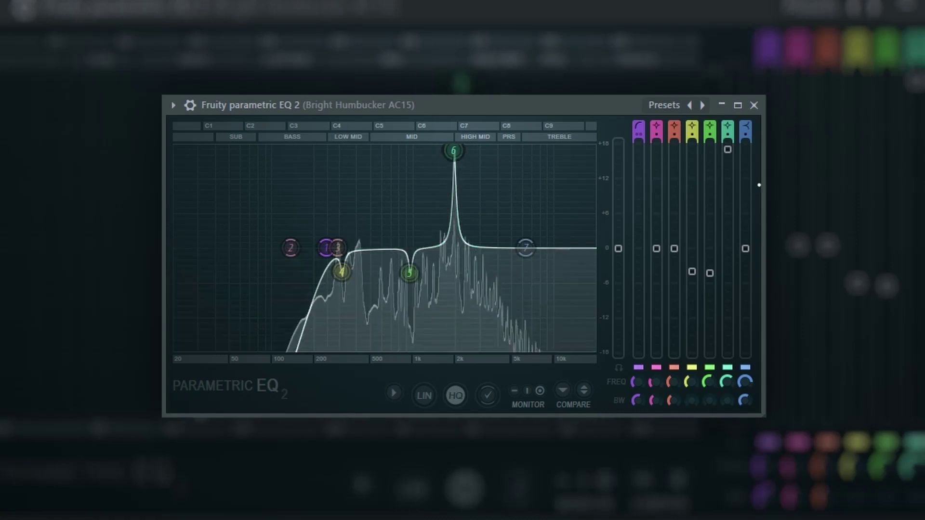
pyautogui.moveTo(727, 150); pyautogui.dragTo(728, 252)
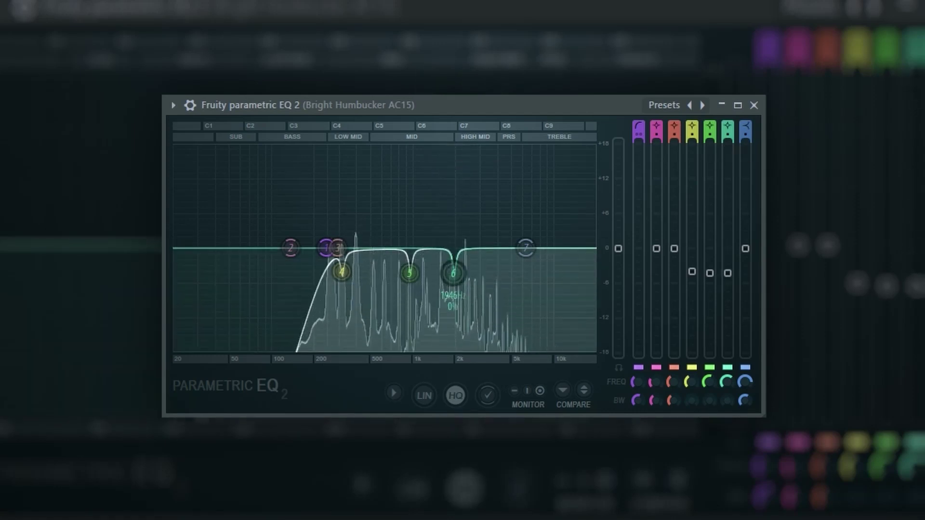
pyautogui.moveTo(526, 248); pyautogui.dragTo(495, 210)
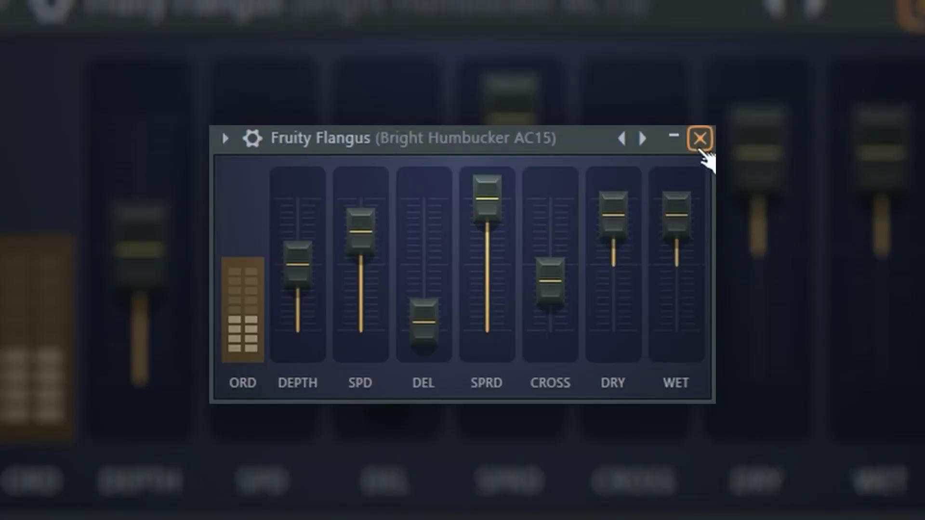
# Lower Fruity Flangus's depth close to minimum, reduce its speed slightly and bring the wet level well below centre.
pyautogui.moveTo(302, 266); pyautogui.dragTo(297, 320)
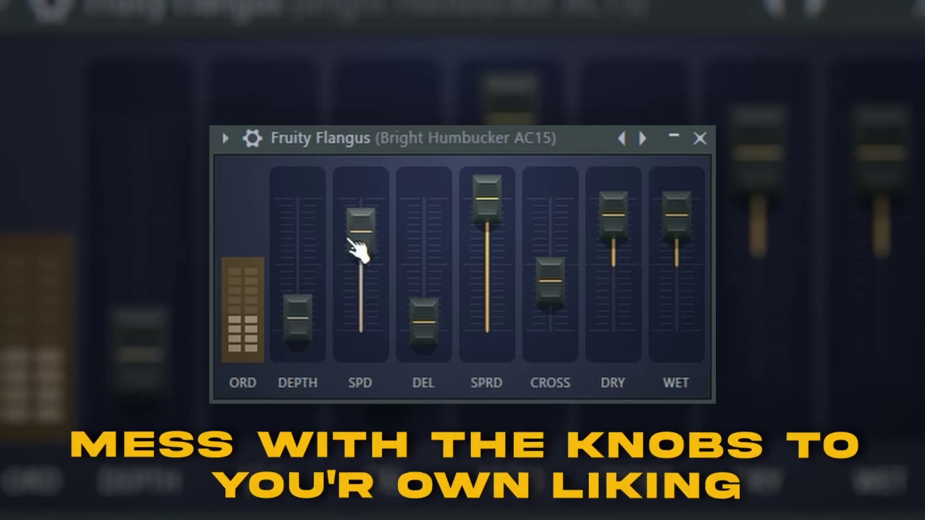
pyautogui.moveTo(361, 248)
pyautogui.mouseDown()
pyautogui.moveTo(361, 291)
pyautogui.moveTo(362, 239)
pyautogui.mouseUp()
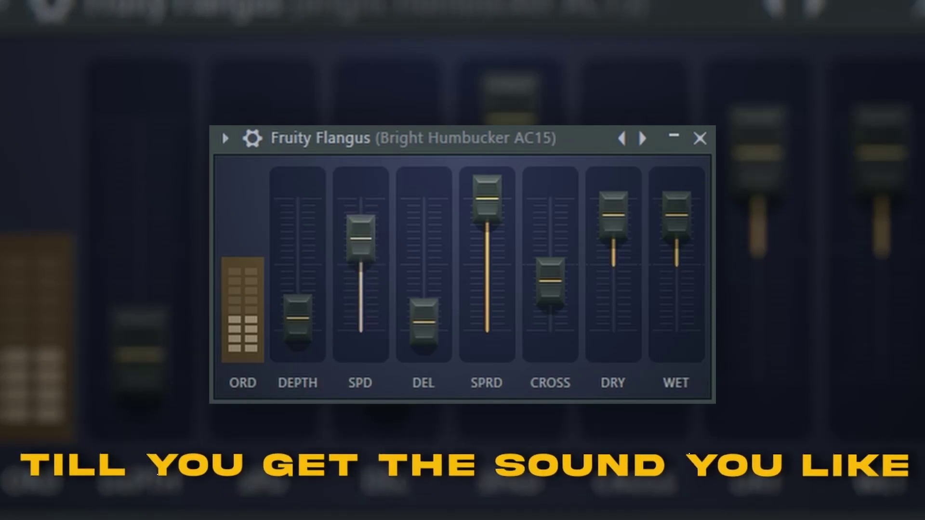
pyautogui.moveTo(696, 212); pyautogui.dragTo(677, 311)
# Lower the Flangus dry and cross levels slightly, set the spread to about nine tenths of its range, and close the effect.
pyautogui.moveTo(614, 248); pyautogui.dragTo(613, 225)
pyautogui.moveTo(559, 274)
pyautogui.mouseDown()
pyautogui.moveTo(558, 198)
pyautogui.moveTo(559, 285)
pyautogui.mouseUp()
pyautogui.moveTo(487, 198); pyautogui.dragTo(487, 252)
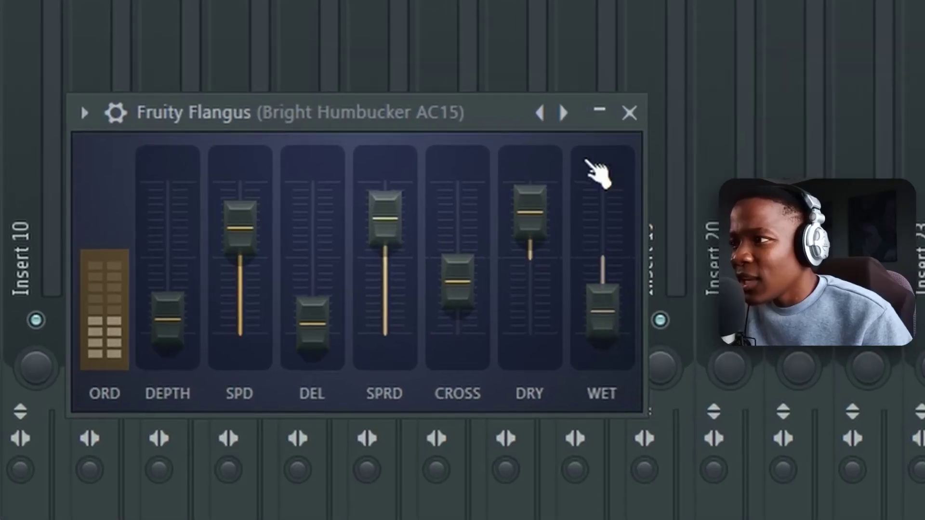
pyautogui.moveTo(385, 219); pyautogui.dragTo(385, 198)
pyautogui.click(629, 113)
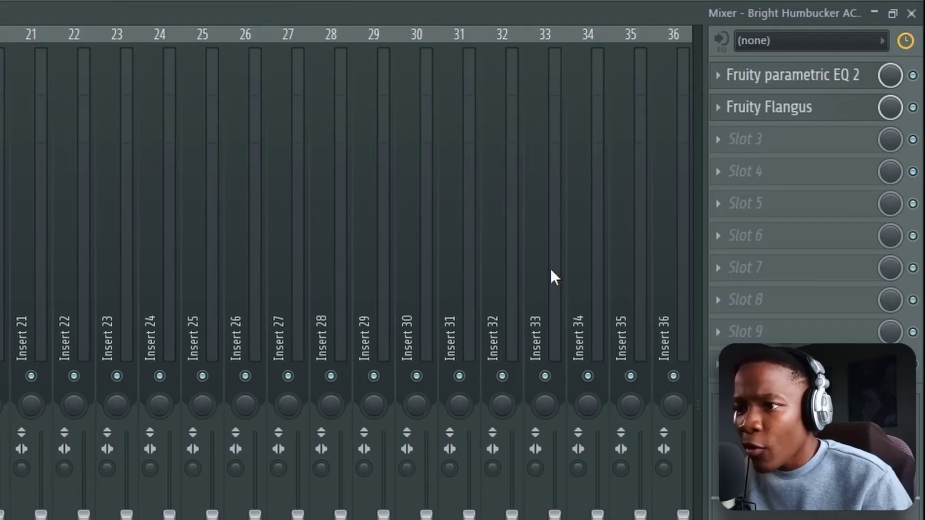
# Dock mixer tracks Insert 33 and Insert 34 to the Right.
pyautogui.rightClick(551, 275)
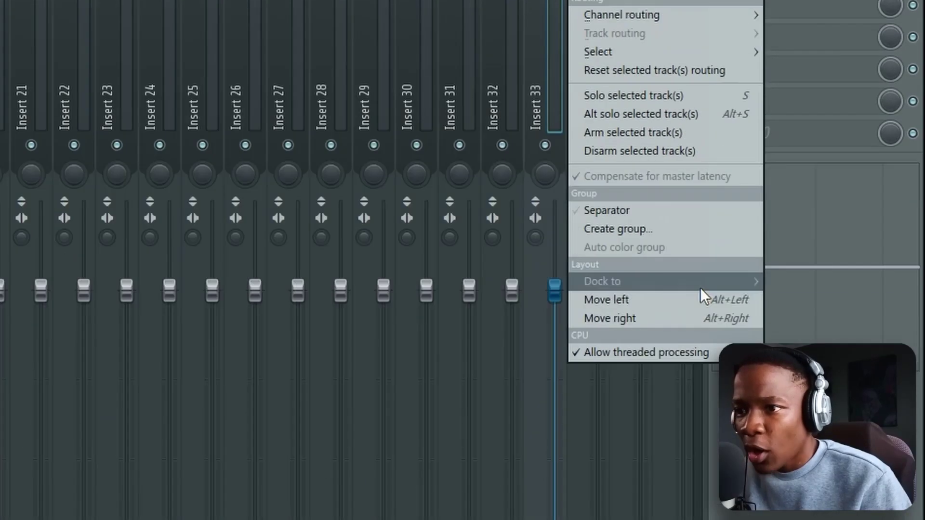
pyautogui.moveTo(700, 287)
pyautogui.click(793, 285)
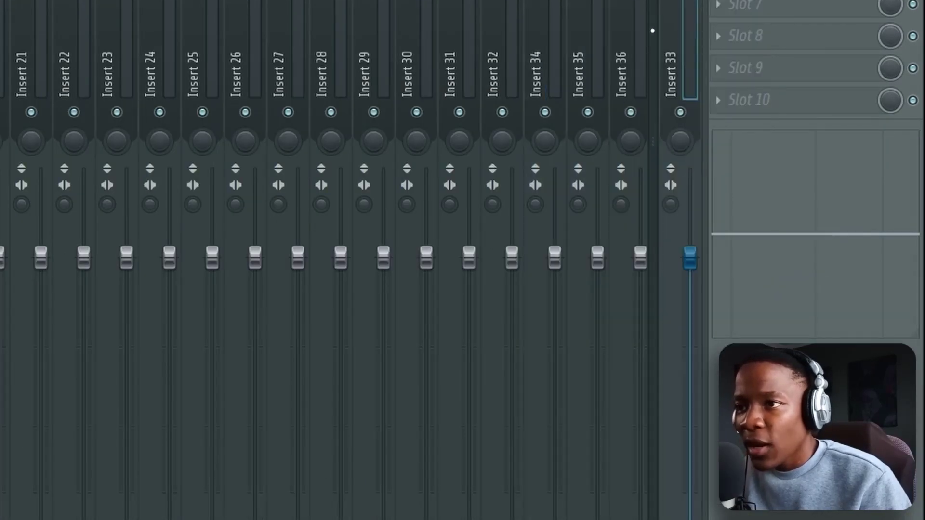
pyautogui.rightClick(569, 227)
pyautogui.moveTo(674, 517)
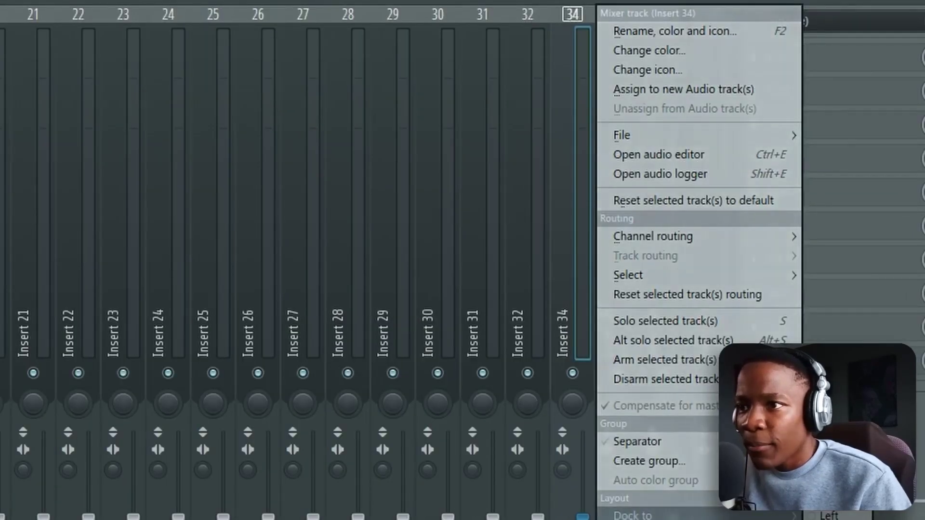
pyautogui.click(831, 519)
# Rename mixer track Insert 33 as Reverb.
pyautogui.click(664, 52)
pyautogui.press('F2')
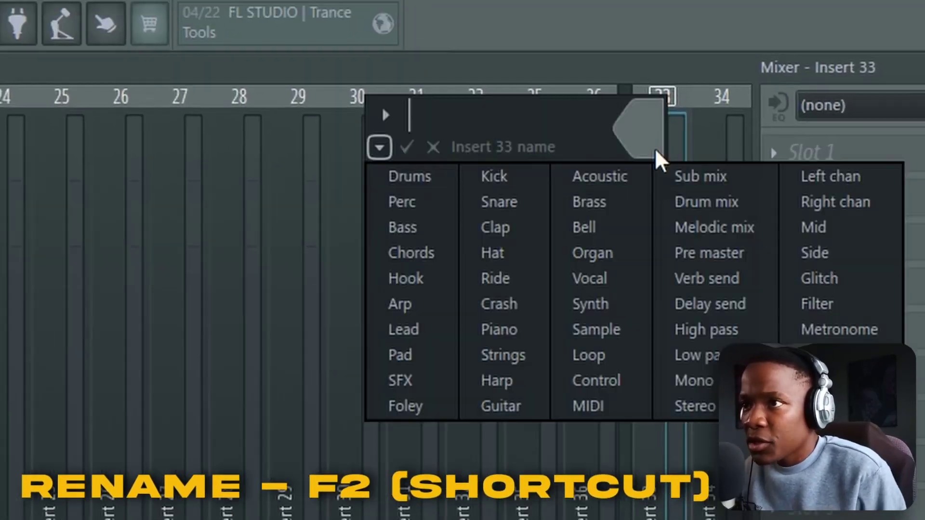
pyautogui.click(507, 27)
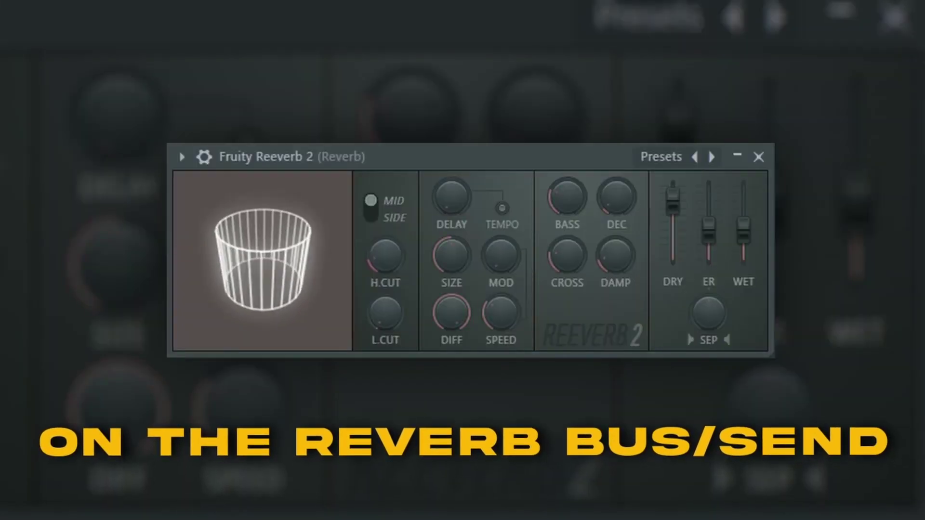
# Set Fruity Reeverb 2 on the Reverb track to near-full wet and no dry, increase the size, and lower the stereo separation.
pyautogui.moveTo(744, 226); pyautogui.dragTo(755, 198)
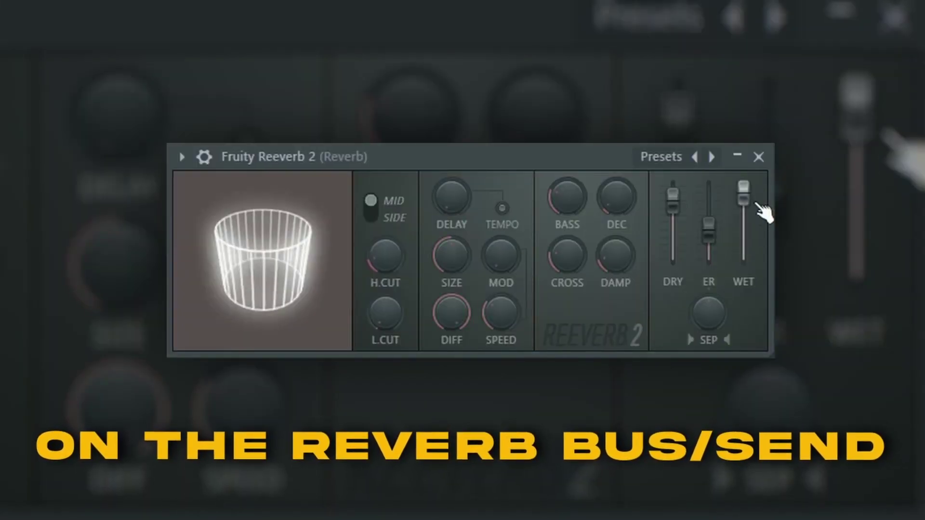
pyautogui.moveTo(673, 197); pyautogui.dragTo(673, 263)
pyautogui.moveTo(452, 255); pyautogui.dragTo(451, 205)
pyautogui.moveTo(709, 313); pyautogui.dragTo(708, 337)
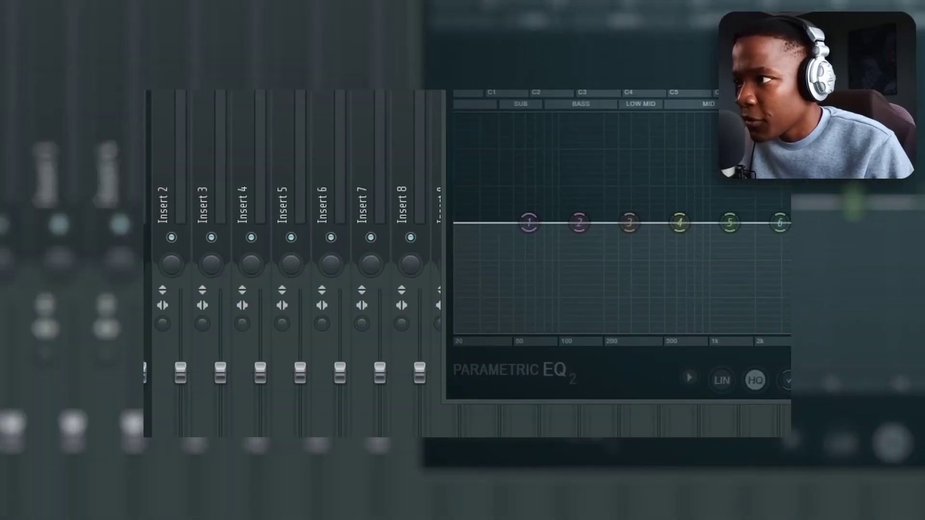
# Make band 1 of the Reverb track's Fruity parametric EQ 2 a high-pass filter and raise its cutoff to about band 2's frequency.
pyautogui.moveTo(495, 149); pyautogui.dragTo(495, 161)
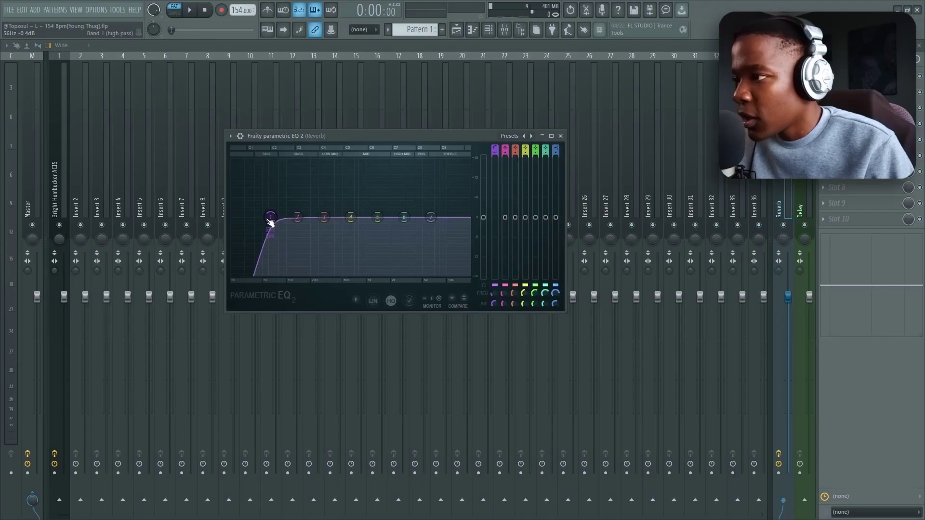
pyautogui.moveTo(271, 217); pyautogui.dragTo(305, 217)
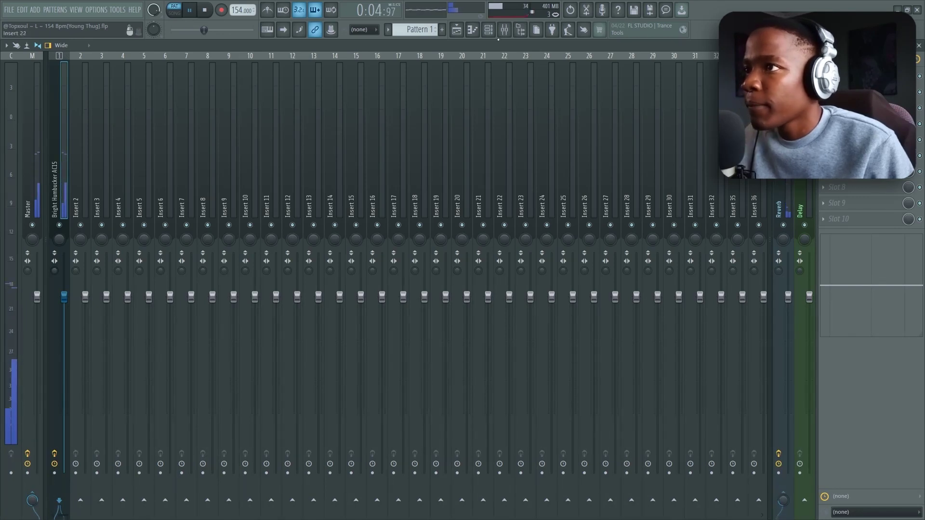
# Show the channel rack, stop playback and open the RANDOM folder inside !ONESHOT KIT in the browser.
pyautogui.press('F6')
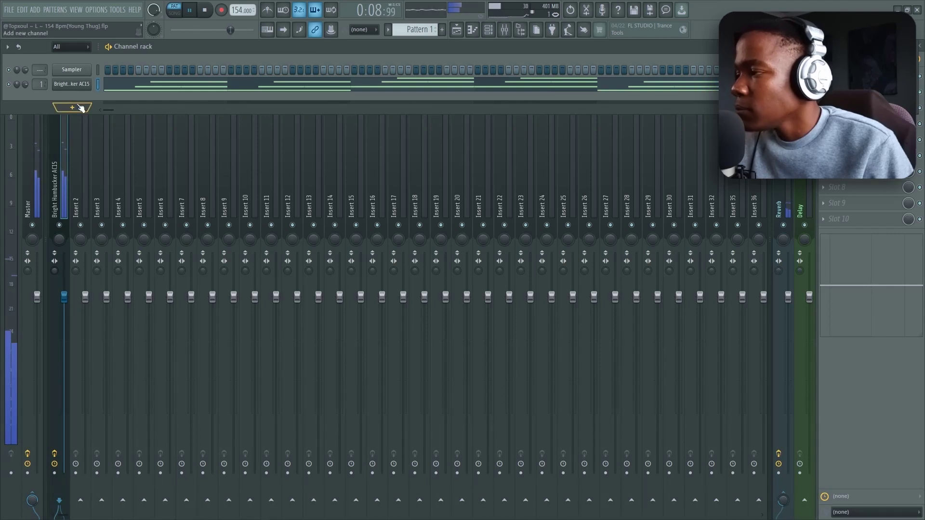
pyautogui.press('space')
pyautogui.click(518, 33)
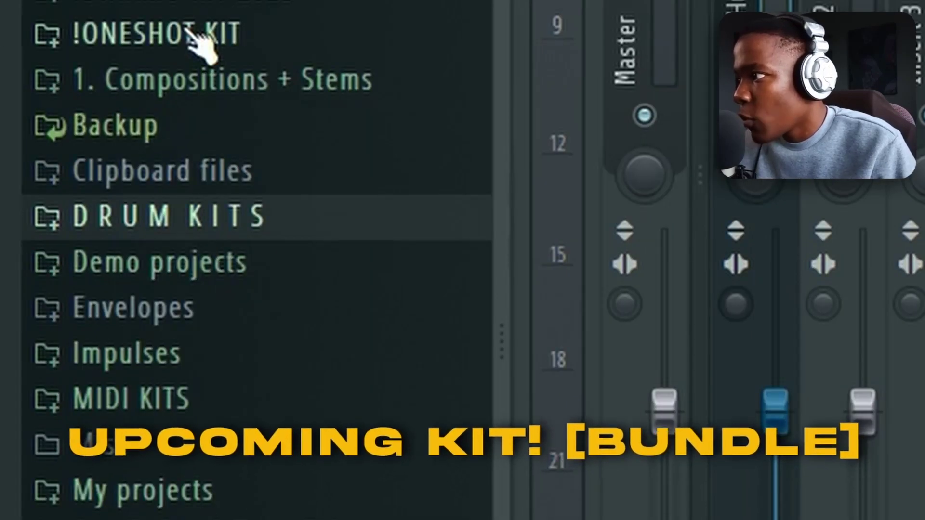
pyautogui.click(188, 32)
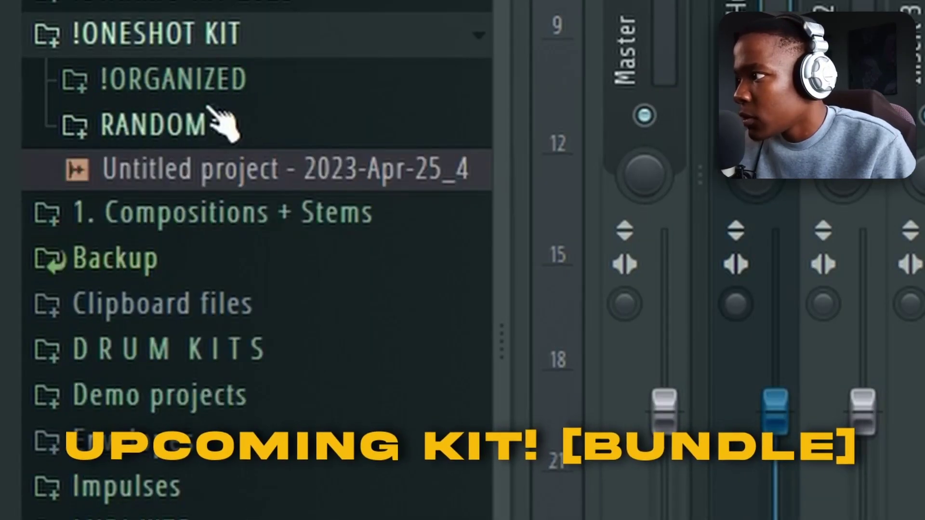
pyautogui.click(188, 81)
pyautogui.click(206, 126)
# Audition the bell one-shots in the RANDOM folder and add Bell - Loop_2 to the channel rack as a new channel.
pyautogui.click(208, 208)
pyautogui.moveTo(210, 178); pyautogui.dragTo(86, 131)
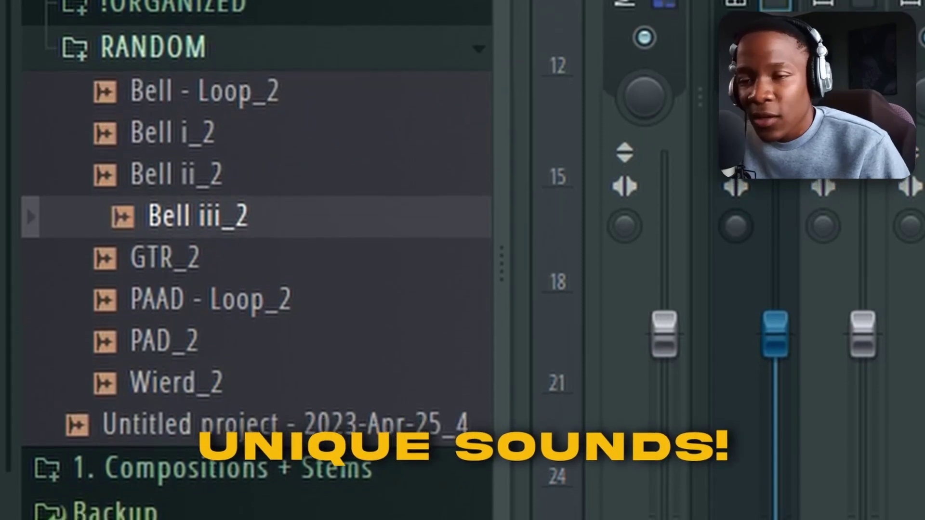
pyautogui.moveTo(224, 89); pyautogui.dragTo(185, 126)
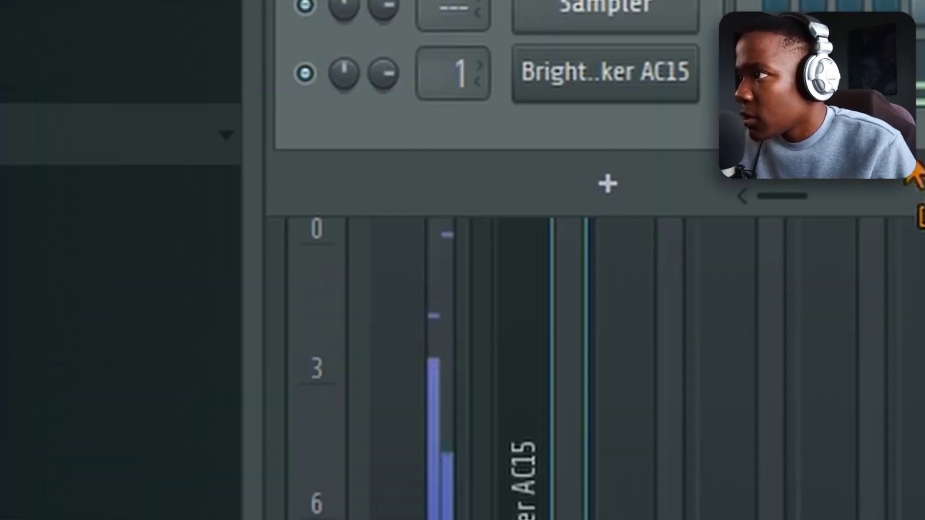
pyautogui.moveTo(916, 173); pyautogui.dragTo(608, 143)
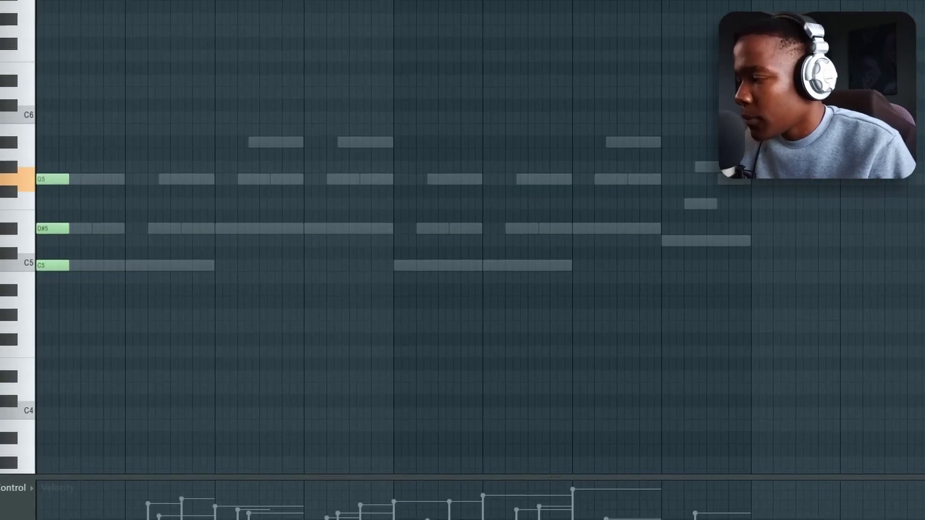
# Stretch the Bell - Loop_2 chord notes to a full bar each and duplicate the four-bar progression to fill eight bars.
pyautogui.hotkey('ctrl', 'a')
pyautogui.moveTo(80, 193); pyautogui.dragTo(129, 195)
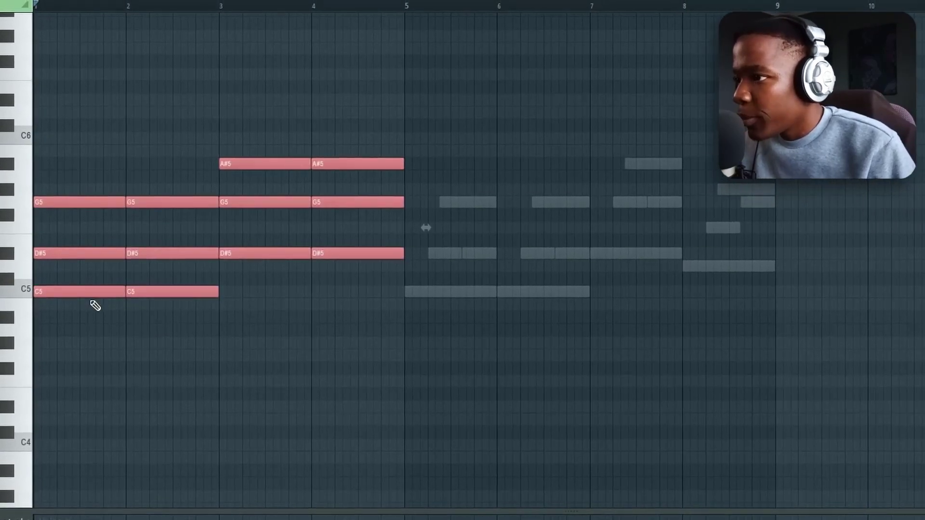
pyautogui.hotkey('ctrl', 'b')
# Lower the bar 8 chord notes one by one so the chord becomes D, F and G#.
pyautogui.keyDown('ctrl'); pyautogui.click(747, 263); pyautogui.keyUp('ctrl')
pyautogui.hotkey('shift', 'Down')
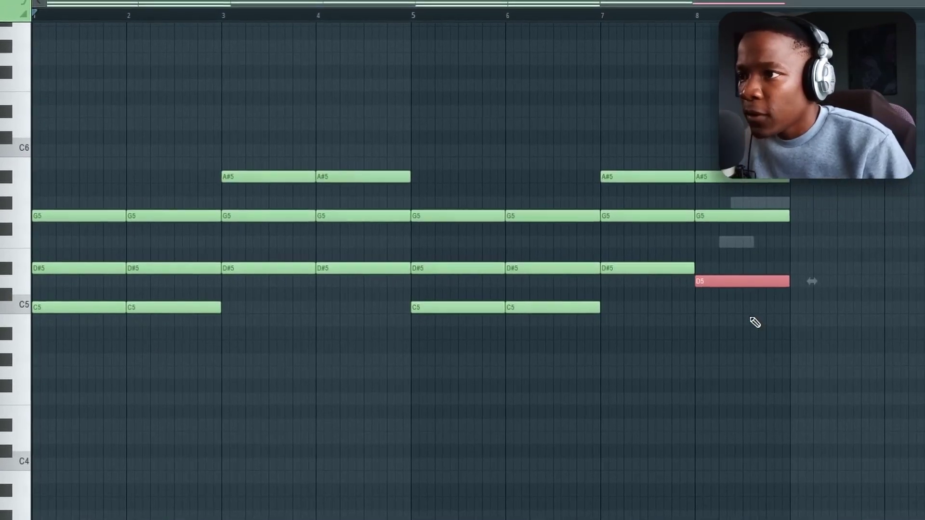
pyautogui.keyDown('ctrl'); pyautogui.click(749, 211); pyautogui.keyUp('ctrl')
pyautogui.hotkey('shift', 'Down')
pyautogui.hotkey('shift', 'Down')
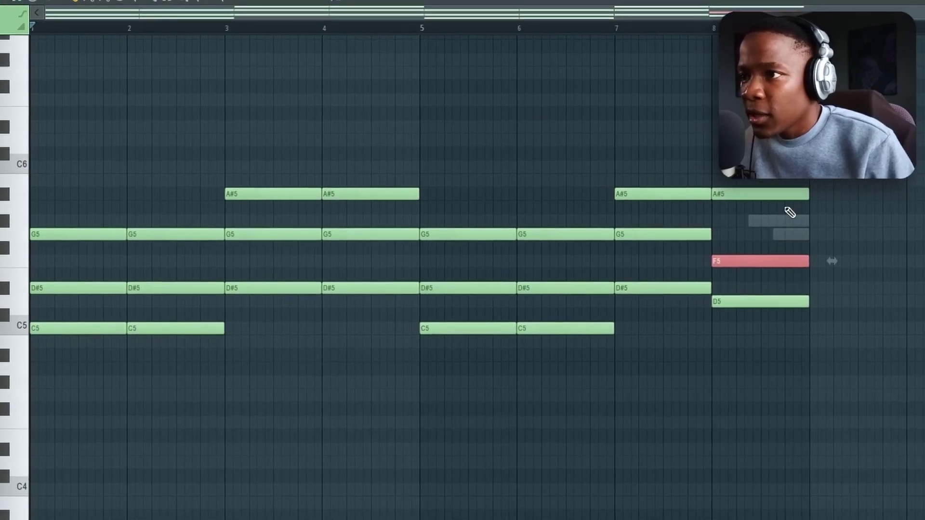
pyautogui.keyDown('ctrl'); pyautogui.click(772, 189); pyautogui.keyUp('ctrl')
pyautogui.hotkey('shift', 'Down')
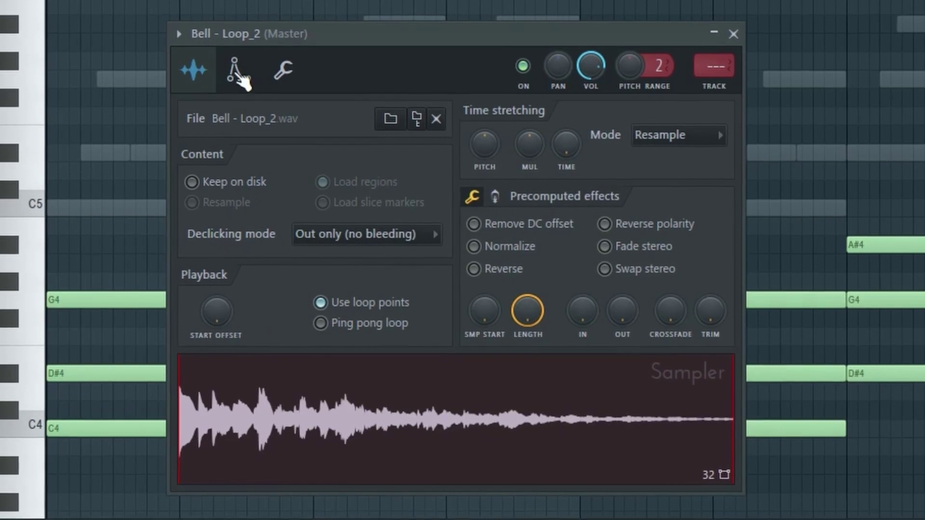
# Open the Bell - Loop_2 channel's volume envelope settings and raise the band 1 high-pass cutoff in its Fruity parametric EQ 2.
pyautogui.click(236, 73)
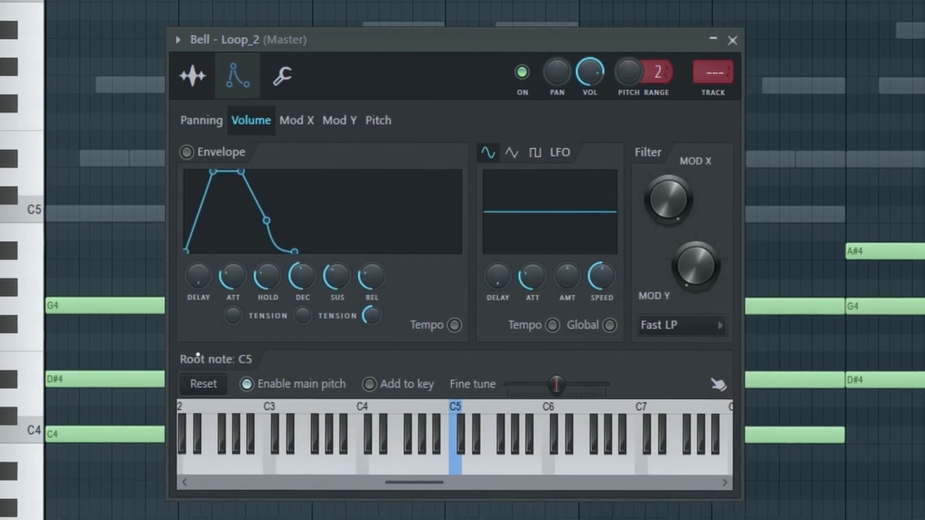
pyautogui.press('space')
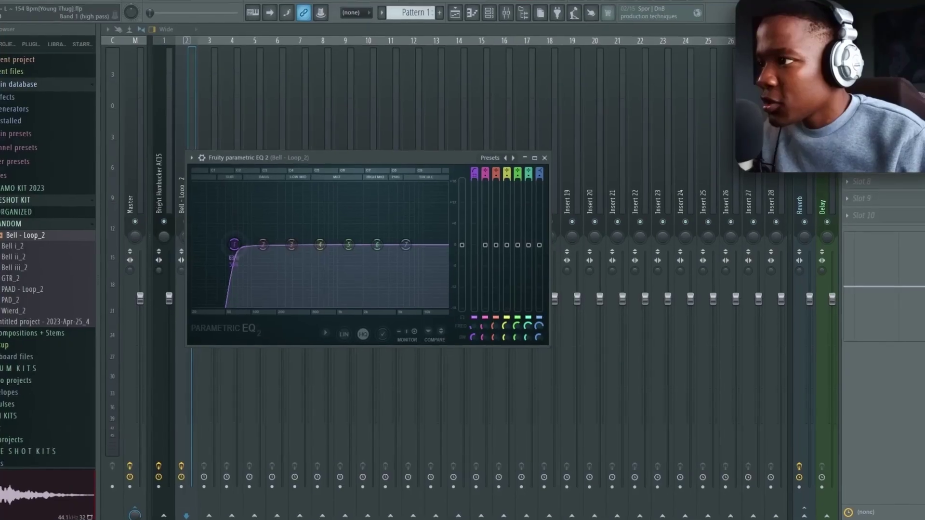
pyautogui.moveTo(233, 244); pyautogui.dragTo(301, 242)
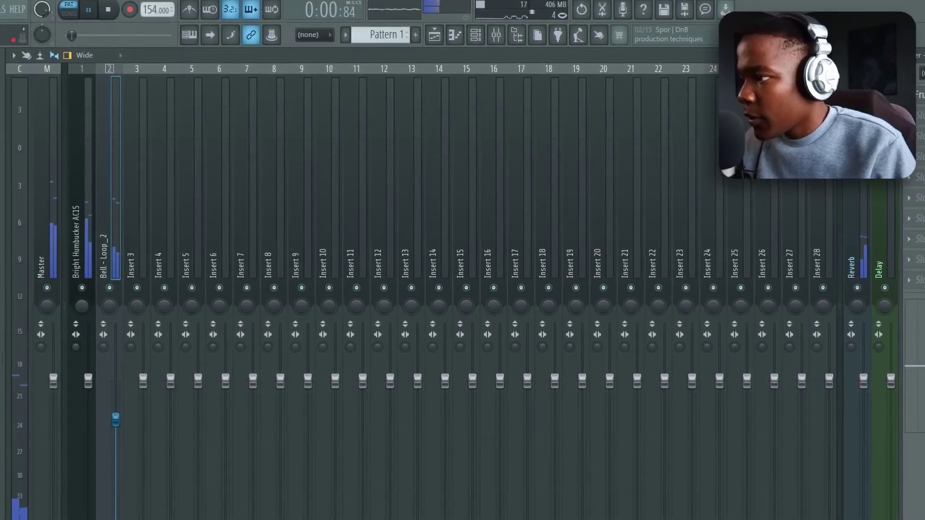
# Check the Bell - Loop_2 chords in the piano roll during playback and lower the track's mixer fader further.
pyautogui.click(486, 32)
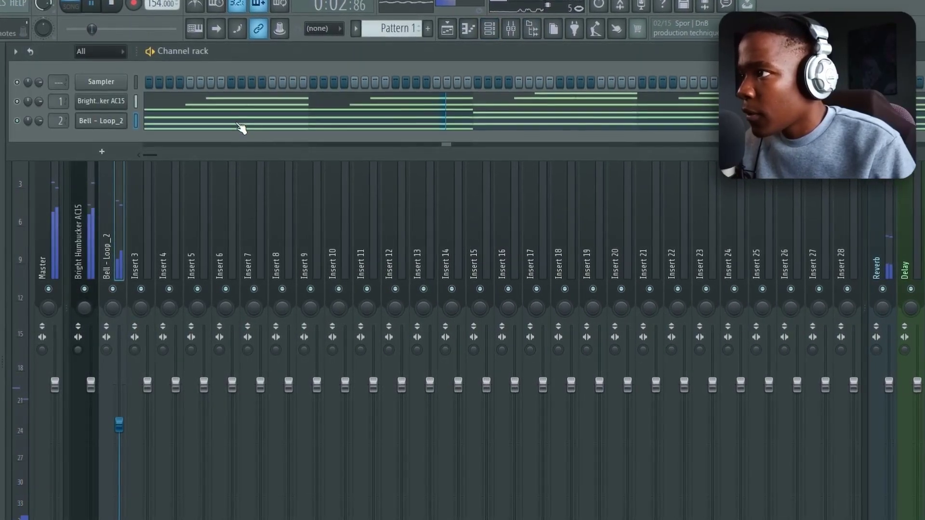
pyautogui.click(243, 128)
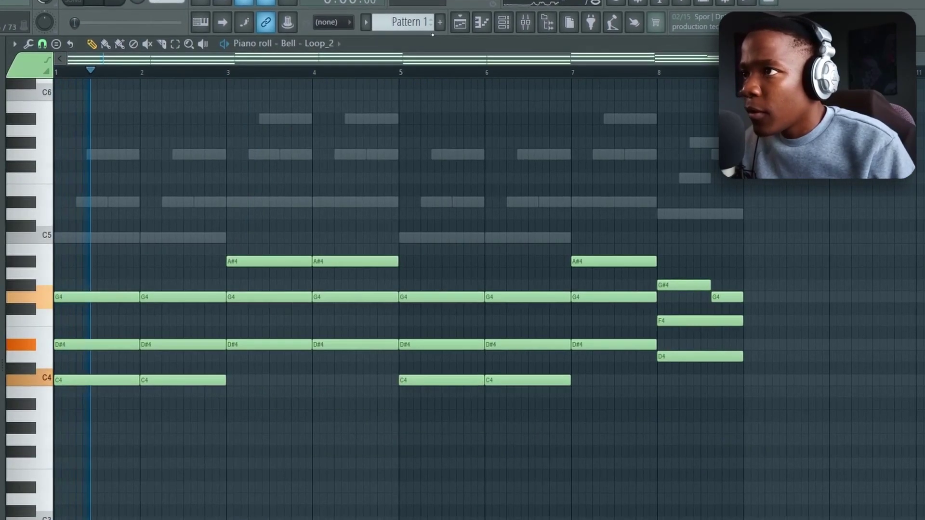
pyautogui.click(530, 27)
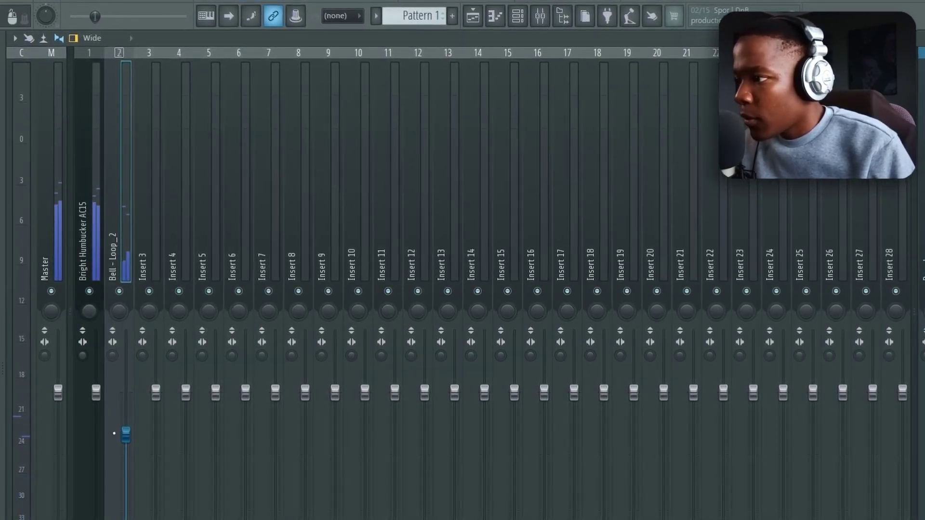
pyautogui.moveTo(127, 463); pyautogui.dragTo(127, 477)
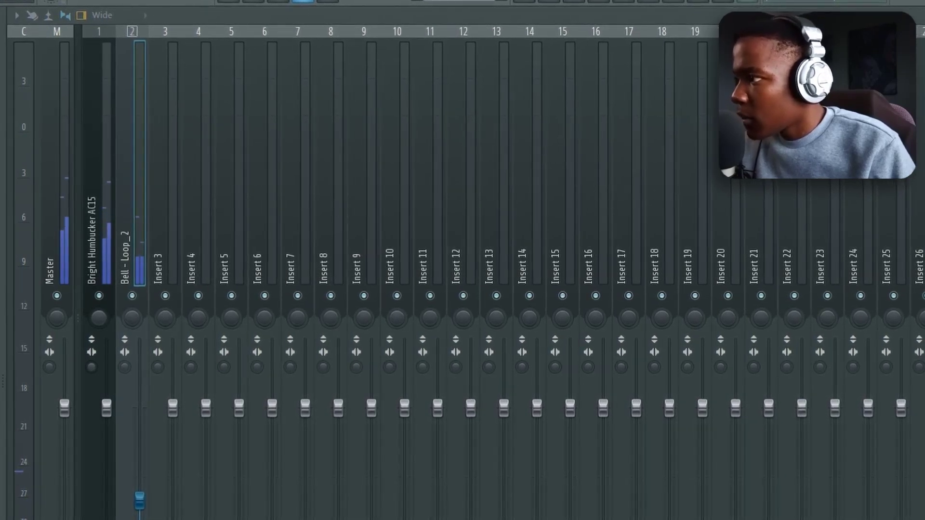
# Add the Bell i_2 sample to the channel rack as a new channel and open its piano roll.
pyautogui.moveTo(47, 248); pyautogui.dragTo(494, 29)
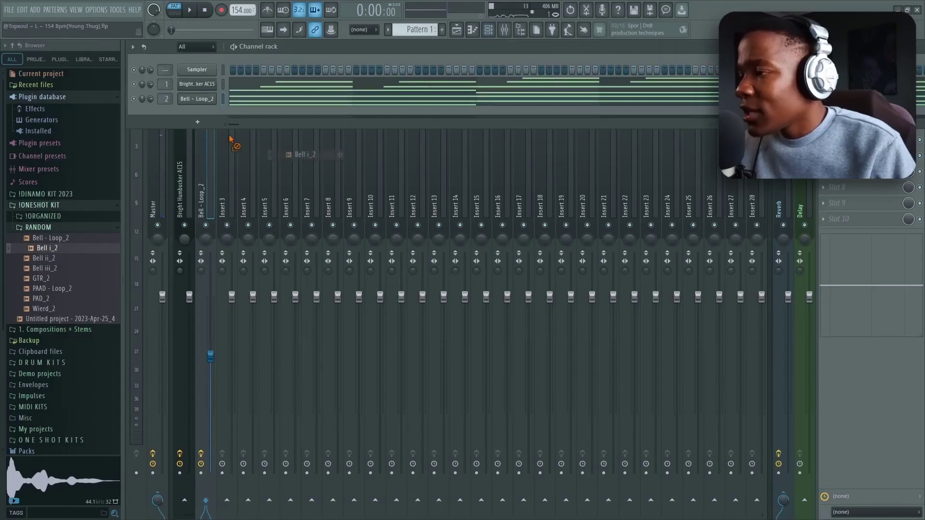
pyautogui.moveTo(229, 136); pyautogui.dragTo(203, 115)
pyautogui.rightClick(204, 115)
pyautogui.click(255, 114)
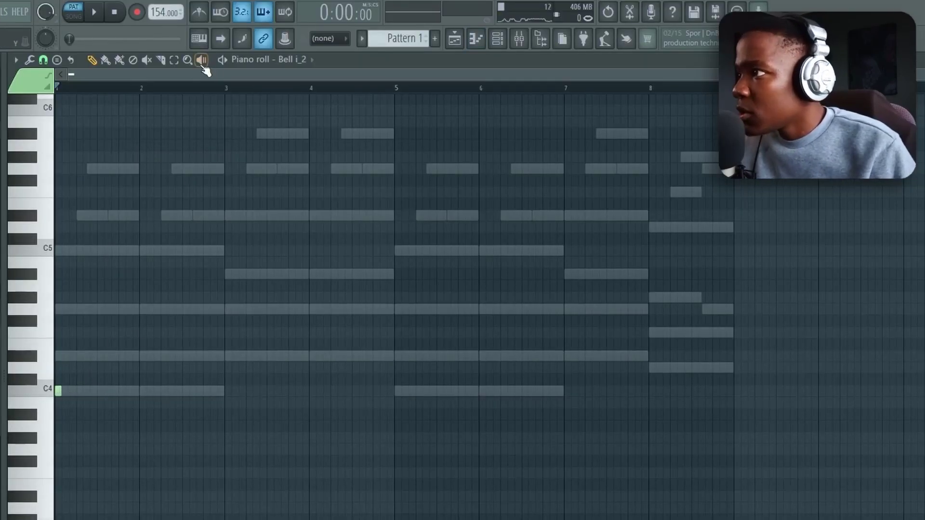
# Draw a one-bar Bell i_2 pattern of short notes: C4, D#4, C4, D#4 and G4.
pyautogui.scroll(6, 202, 74)
pyautogui.moveTo(166, 76); pyautogui.dragTo(140, 75)
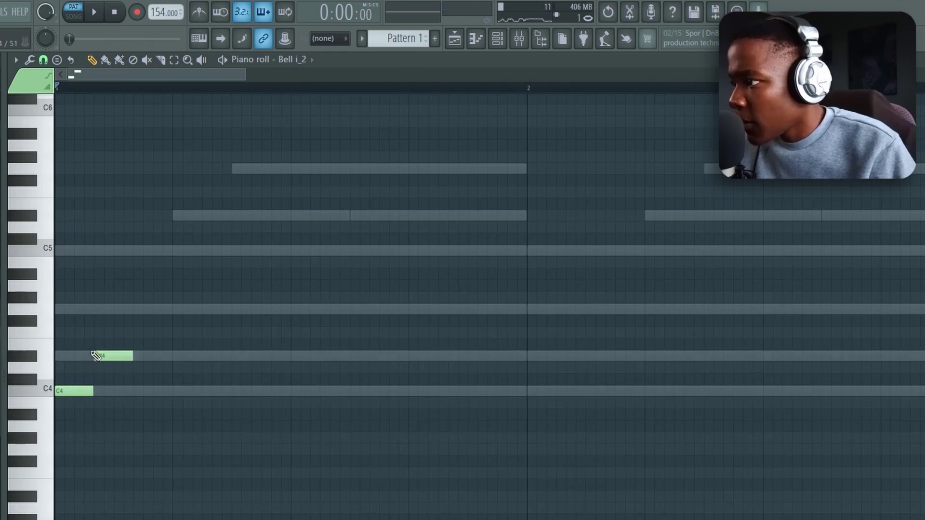
pyautogui.moveTo(95, 355); pyautogui.dragTo(116, 355)
pyautogui.press('space')
pyautogui.click(185, 309)
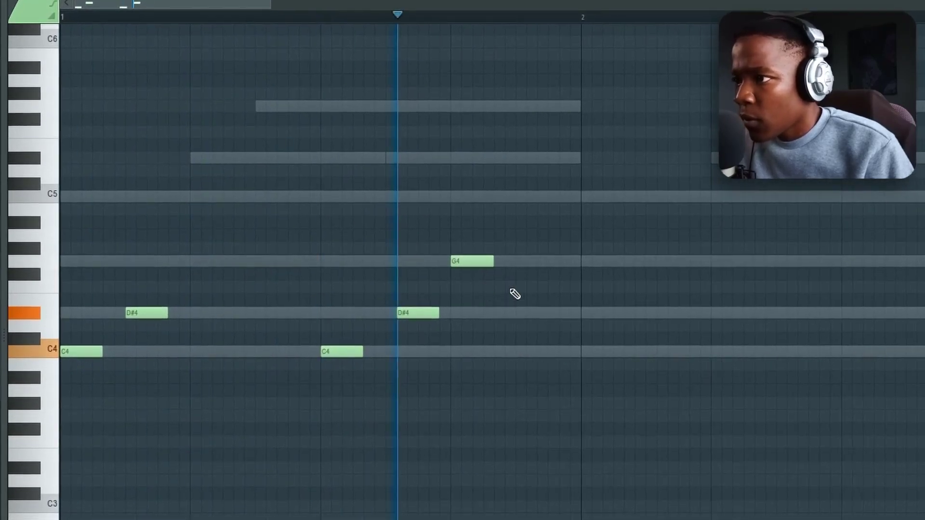
# Duplicate the Bell i_2 pattern into bar 2 with an extra D#4 at its end, and repeat the two bars across eight bars.
pyautogui.hotkey('ctrl', 'a')
pyautogui.hotkey('ctrl', 'b')
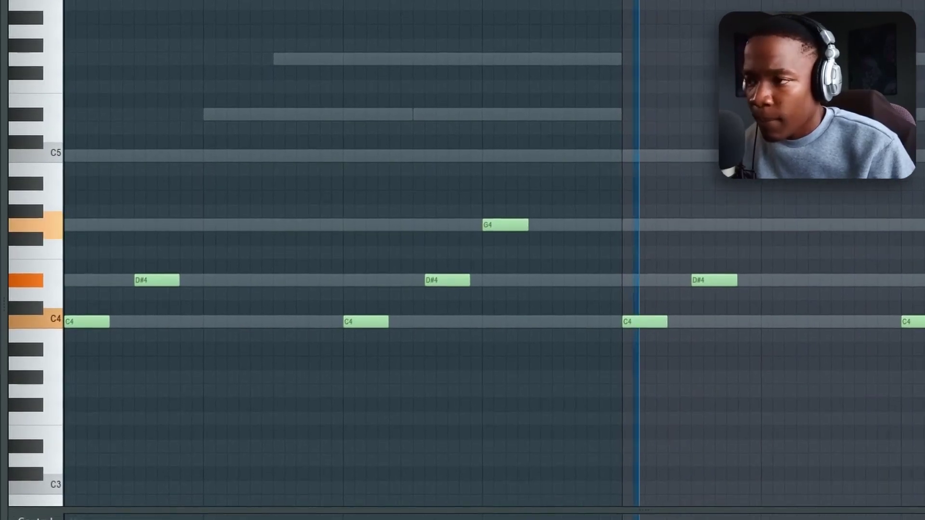
pyautogui.scroll(-2, 478, 455)
pyautogui.hotkey('ctrl', 'a')
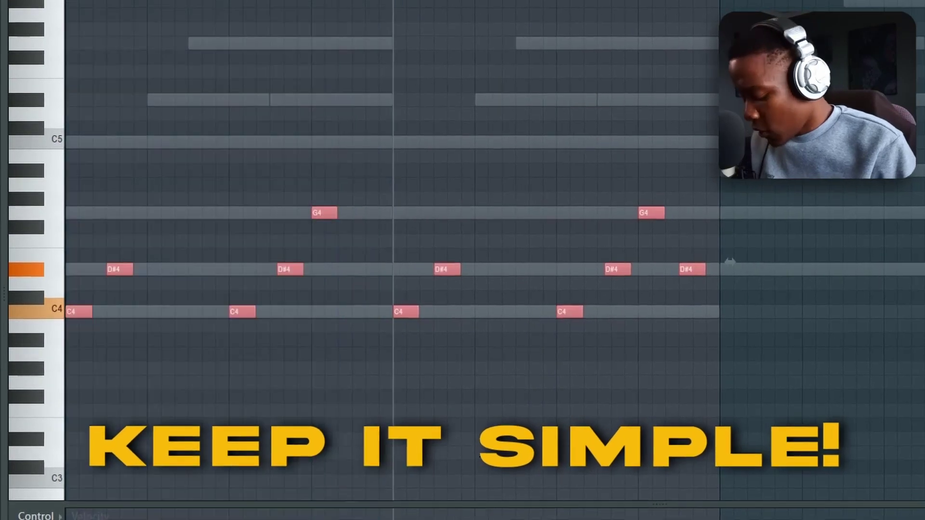
pyautogui.scroll(-4, 477, 455)
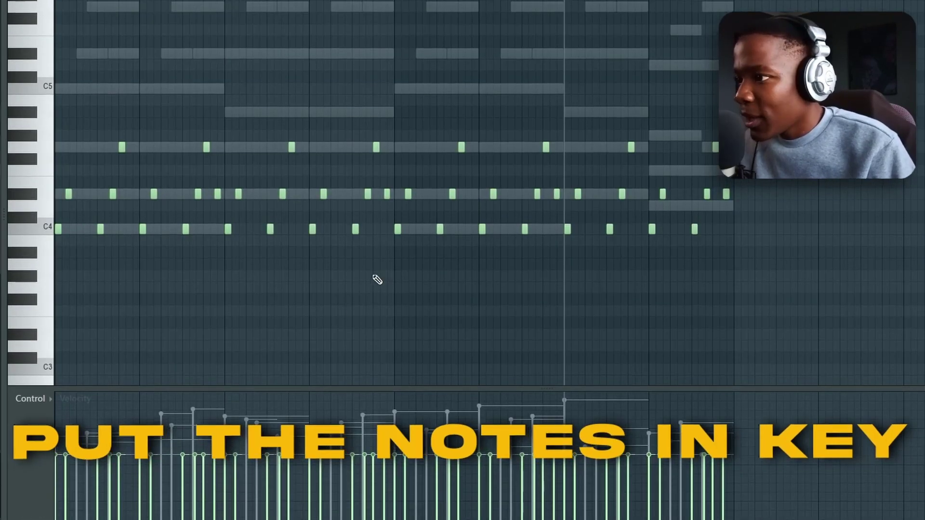
# Shift the Bell i_2 notes in bars 3, 4, 7 and 8 to follow the chords, using D#4, G4 and A#4 in bars 3–4.
pyautogui.moveTo(380, 236); pyautogui.dragTo(277, 123)
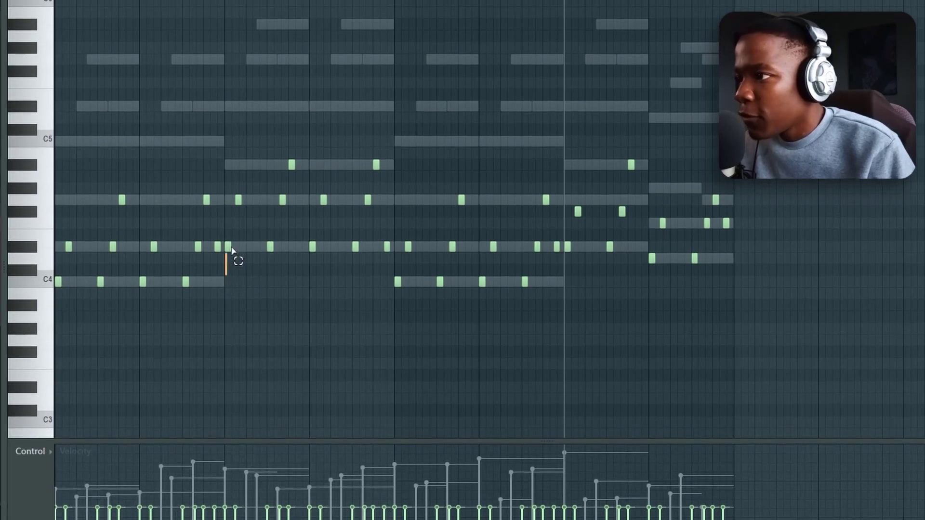
pyautogui.moveTo(393, 366); pyautogui.dragTo(532, 182)
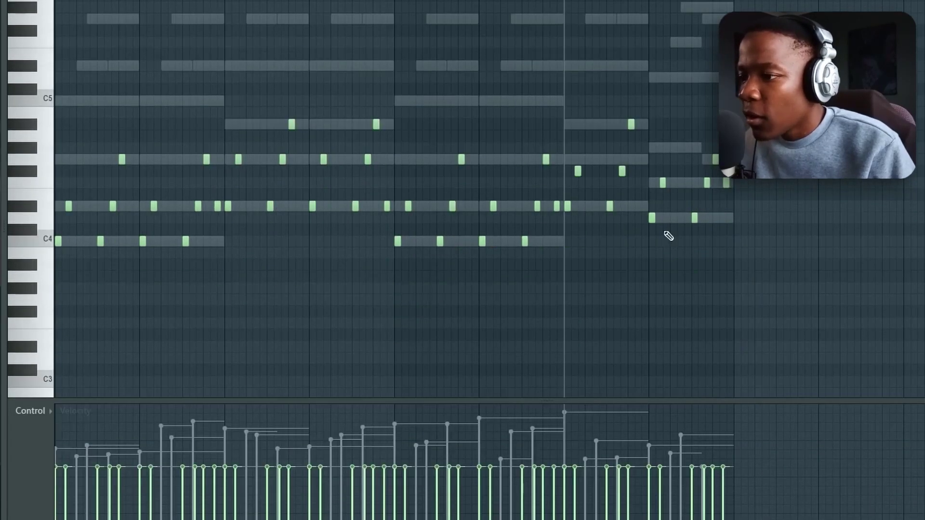
# Randomize the velocities of the Bell i_2 notes and raise the notes by one octave.
pyautogui.hotkey('alt', 'r')
pyautogui.click(536, 330)
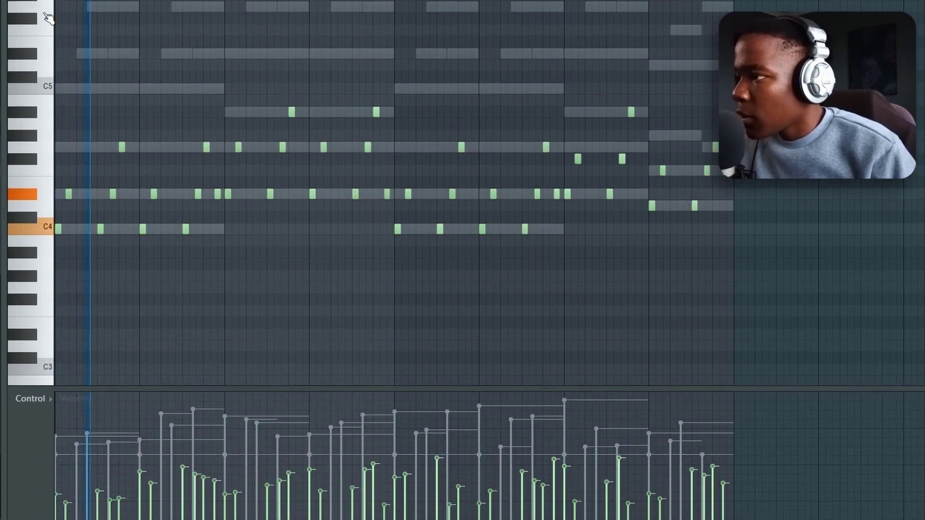
pyautogui.hotkey('ctrl', 'Up')
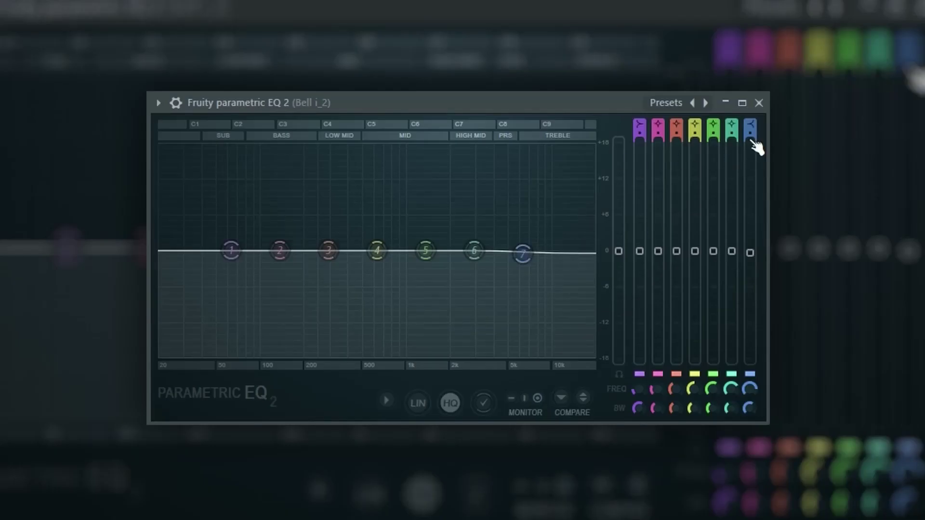
# In Bell i_2's Fruity parametric EQ 2, low-pass with band 7 steeply above 2 kHz and high-pass with band 1 at about 566 Hz.
pyautogui.scroll(-5, 751, 141)
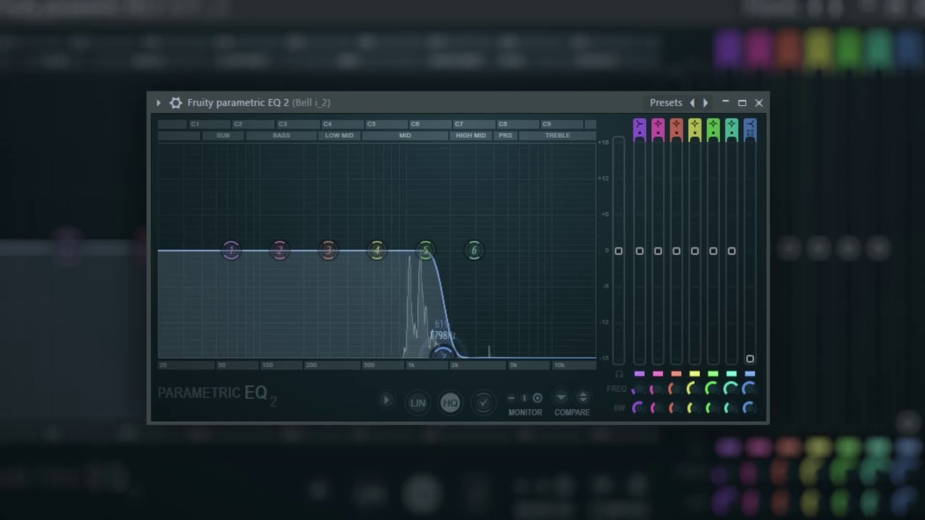
pyautogui.moveTo(444, 353); pyautogui.dragTo(467, 355)
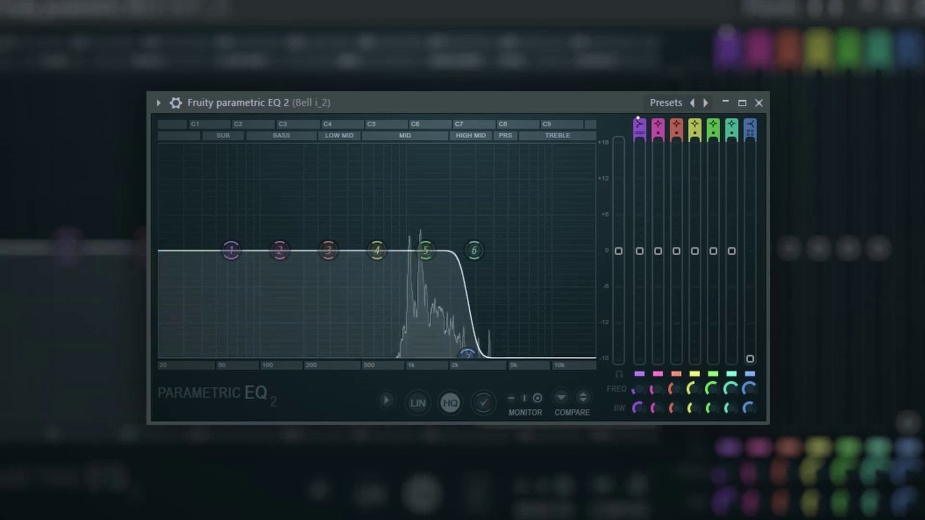
pyautogui.moveTo(638, 117); pyautogui.dragTo(640, 124)
pyautogui.moveTo(232, 250); pyautogui.dragTo(369, 250)
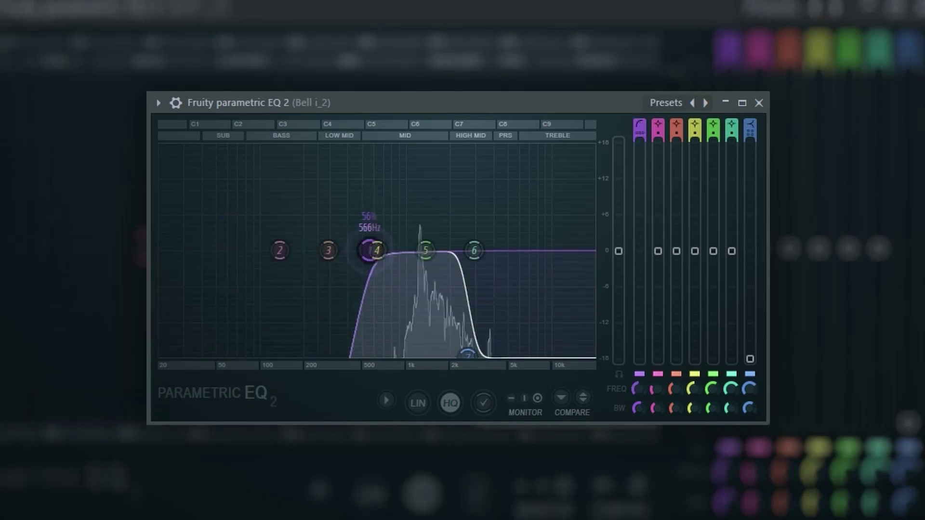
# Close Bell i_2's Fruity parametric EQ 2 and Fruity Flanger windows.
pyautogui.click(759, 102)
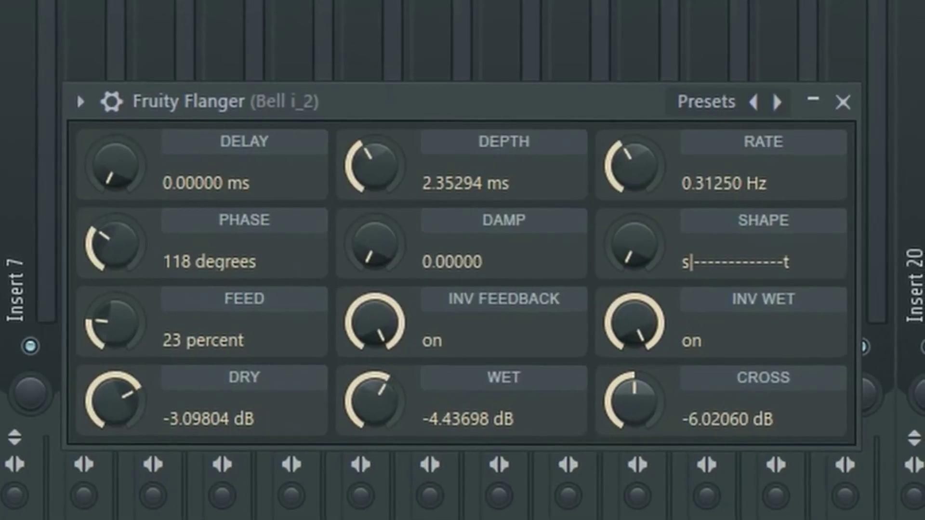
pyautogui.click(845, 102)
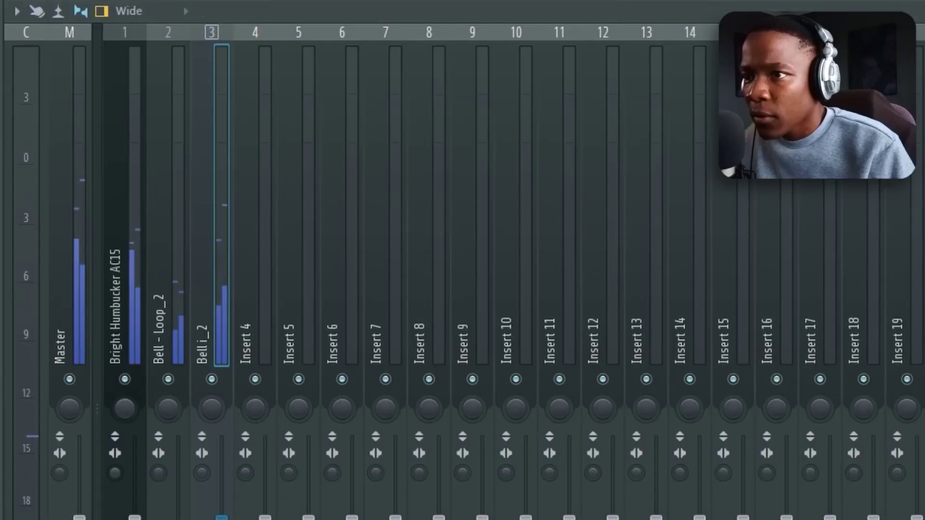
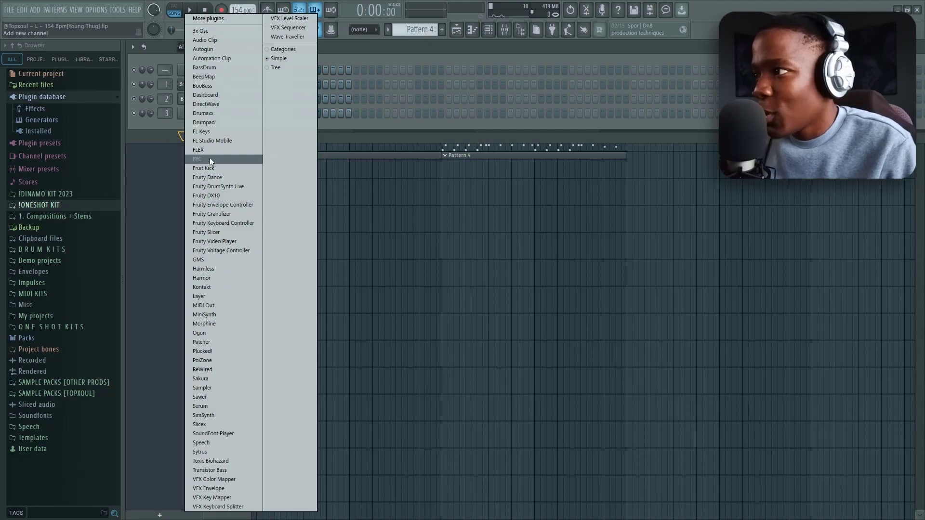
# Add a FLEX channel for the bass, paste all the chord notes into it and move them to start at bar 1.
pyautogui.click(208, 152)
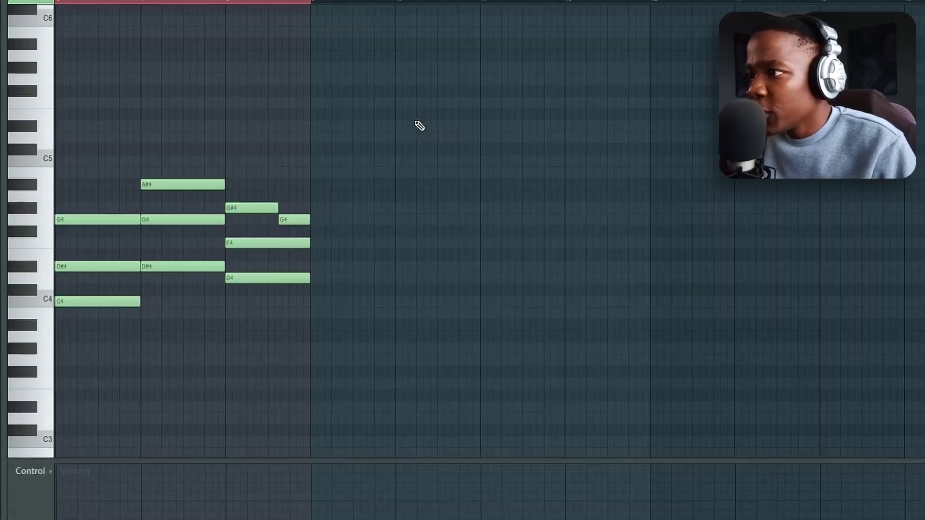
pyautogui.hotkey('ctrl', 'a')
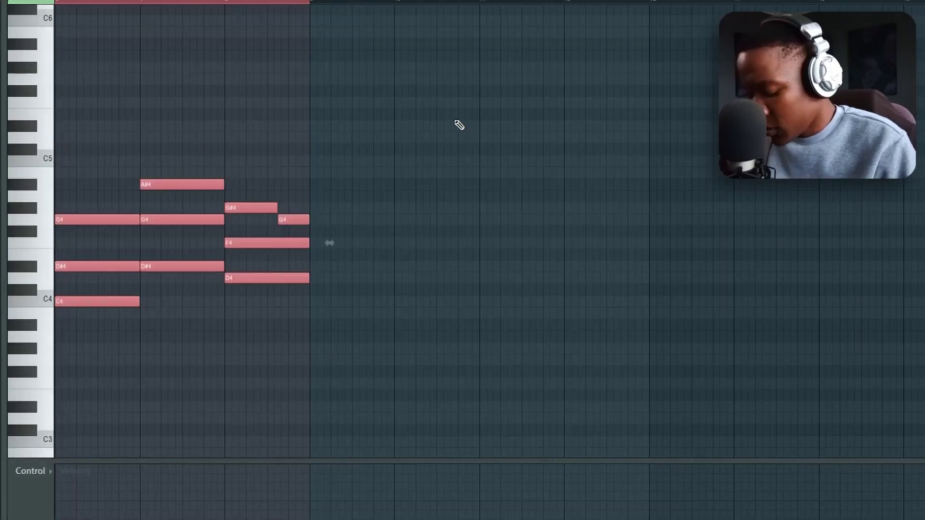
pyautogui.hotkey('ctrl', 'c')
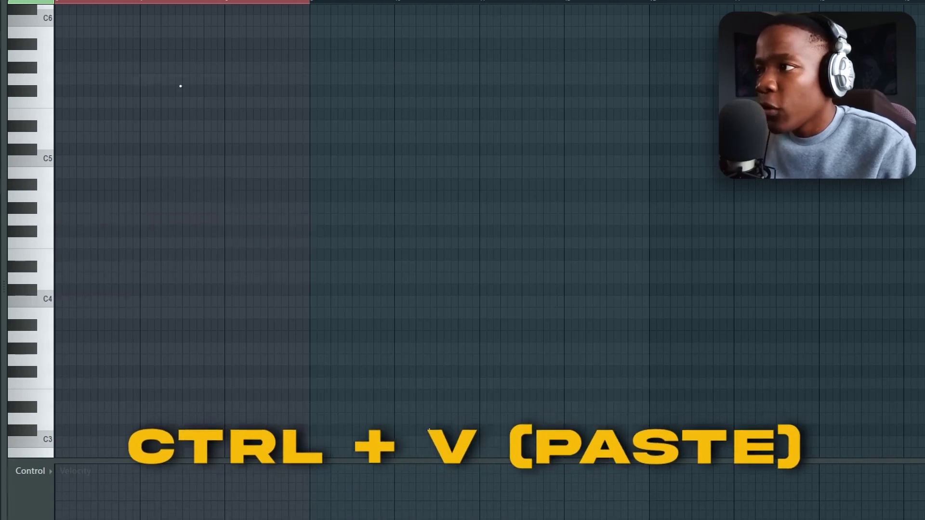
pyautogui.hotkey('ctrl', 'v')
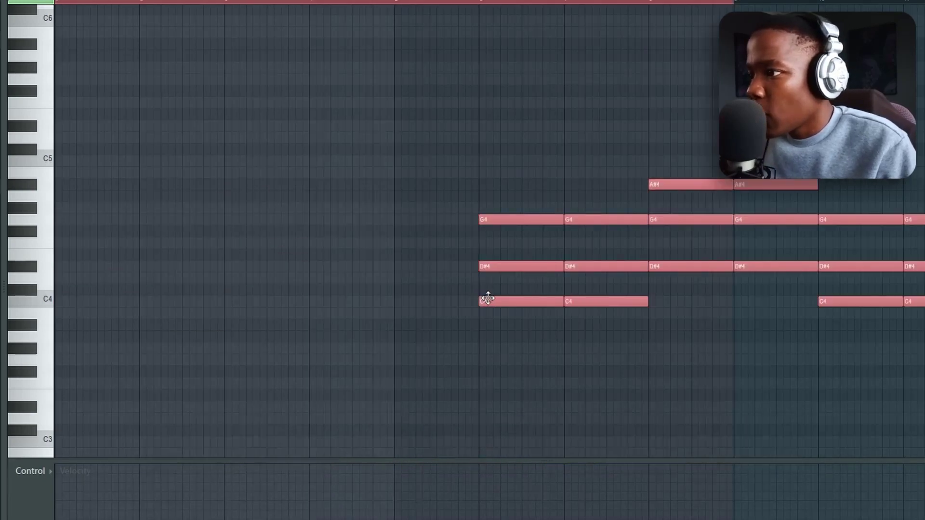
pyautogui.moveTo(486, 298); pyautogui.dragTo(28, 295)
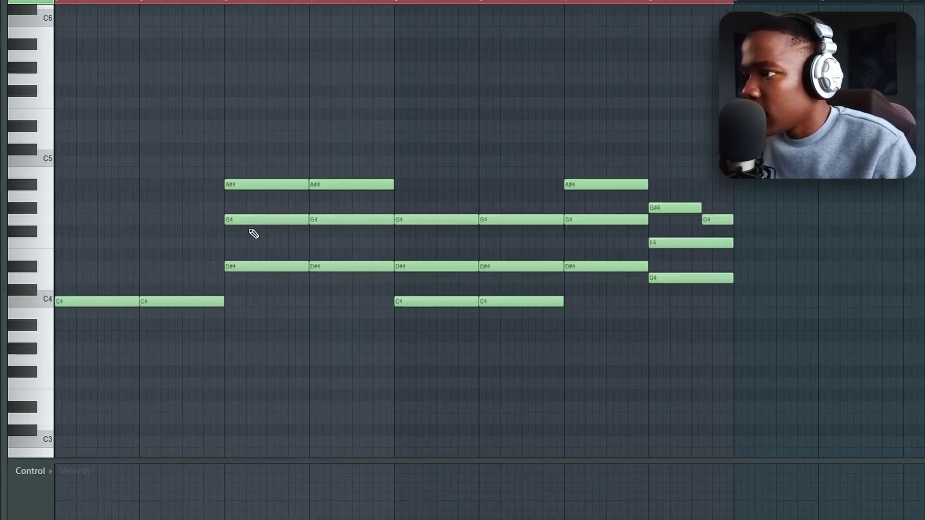
# Delete the upper chord notes so that only the lowest notes C4, D#4 and D4 remain as the bass line.
pyautogui.rightClick(258, 220)
pyautogui.rightClick(270, 185)
pyautogui.rightClick(333, 185)
pyautogui.rightClick(353, 220)
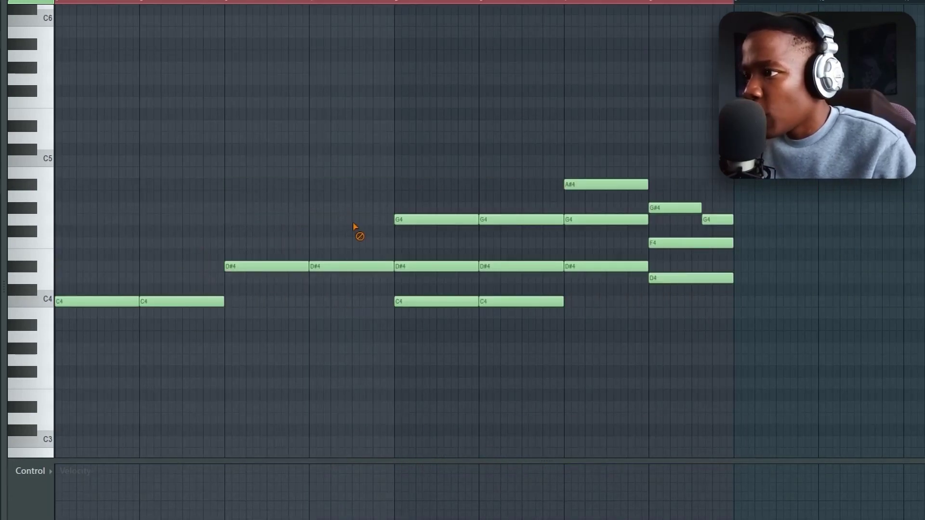
pyautogui.rightClick(461, 221)
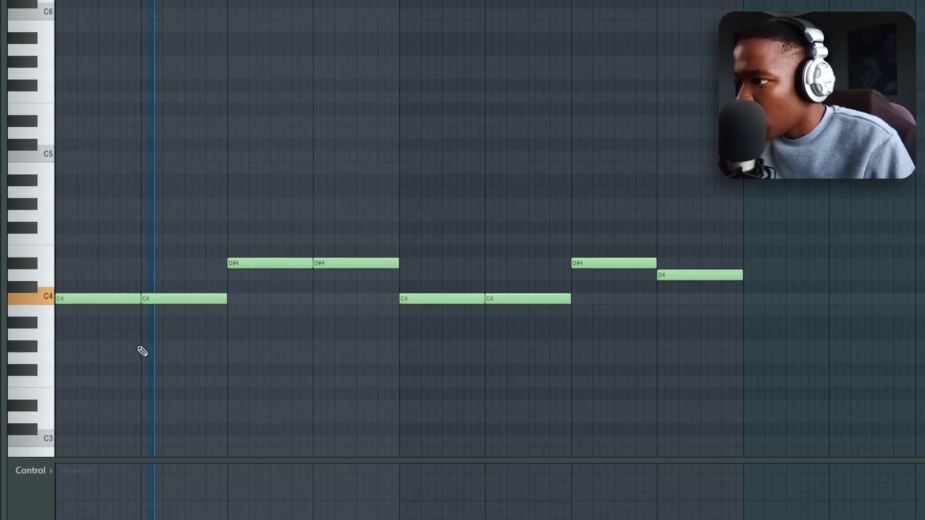
# Slice the bass notes in bars 2, 4 and 6 after their first beat and remove the cut-off beats to leave rests.
pyautogui.rightClick(163, 297)
pyautogui.rightClick(167, 297)
pyautogui.hotkey('ctrl', 'z')
pyautogui.press('space')
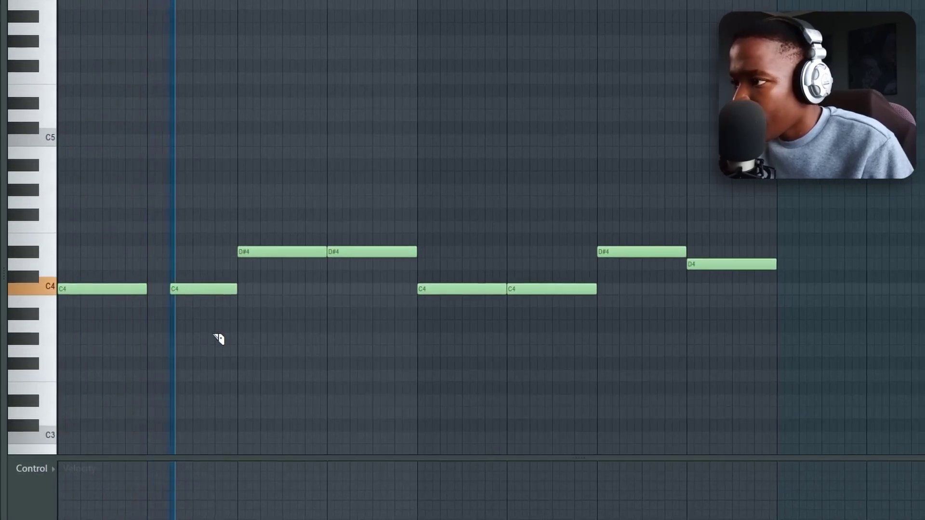
pyautogui.rightClick(350, 253)
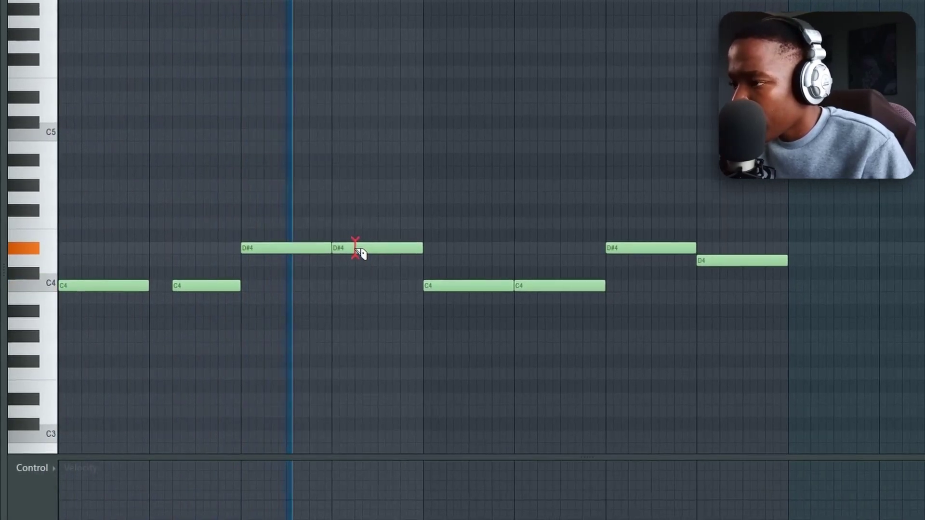
pyautogui.press('p')
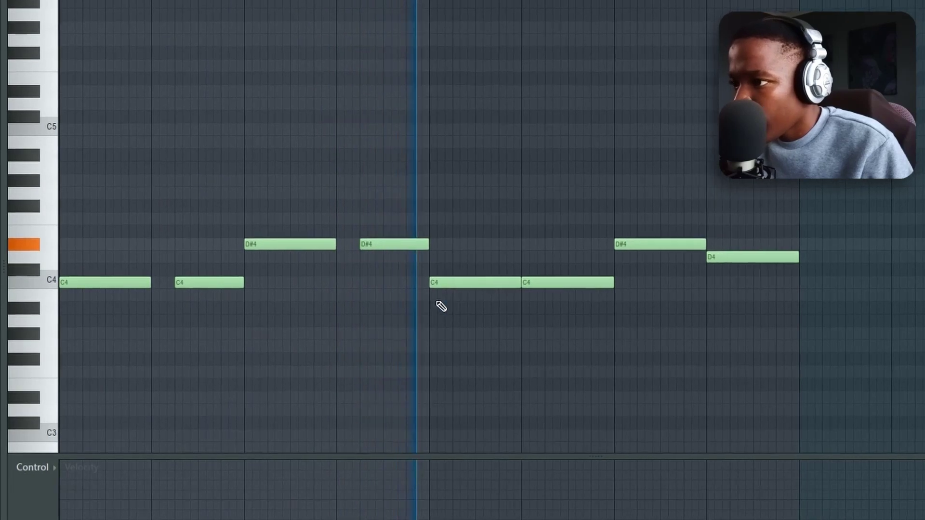
pyautogui.press('c')
pyautogui.rightClick(545, 276)
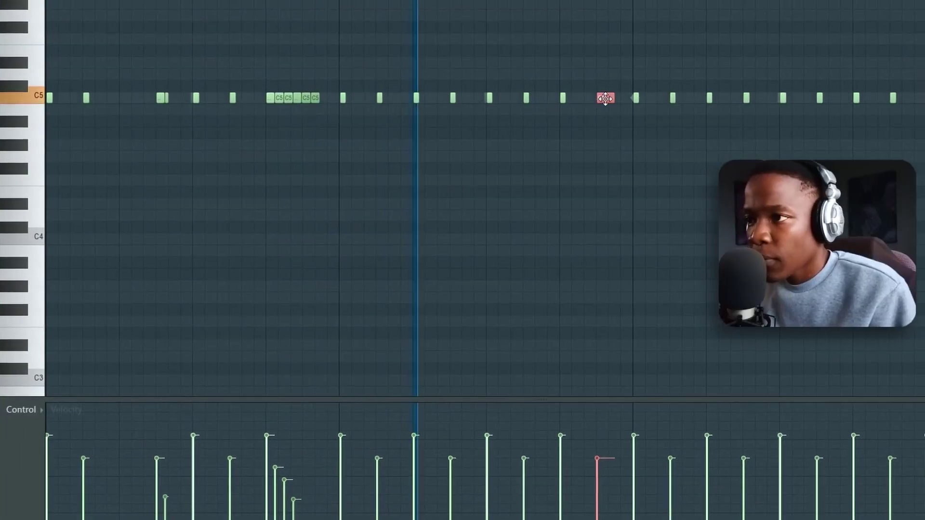
# Chop the last hi-hat note of bar 2 into a short roll and lower the velocities of its notes.
pyautogui.hotkey('alt', 'u')
pyautogui.click(511, 278)
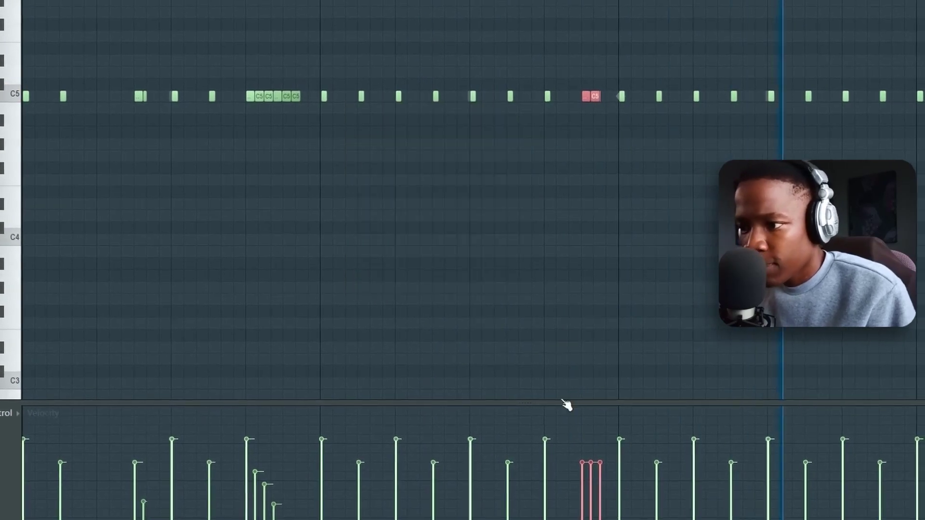
pyautogui.moveTo(587, 498); pyautogui.dragTo(596, 519)
pyautogui.hotkey('ctrl', 'd')
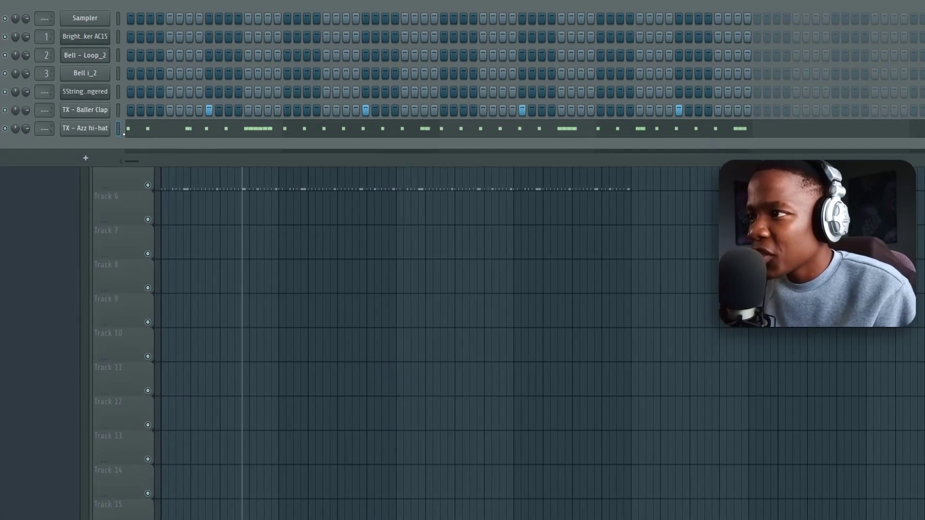
# Switch to a new empty pattern and place its clip at bar 1 of Track 7 in the playlist.
pyautogui.press('F6')
pyautogui.press('F4')
pyautogui.click(199, 235)
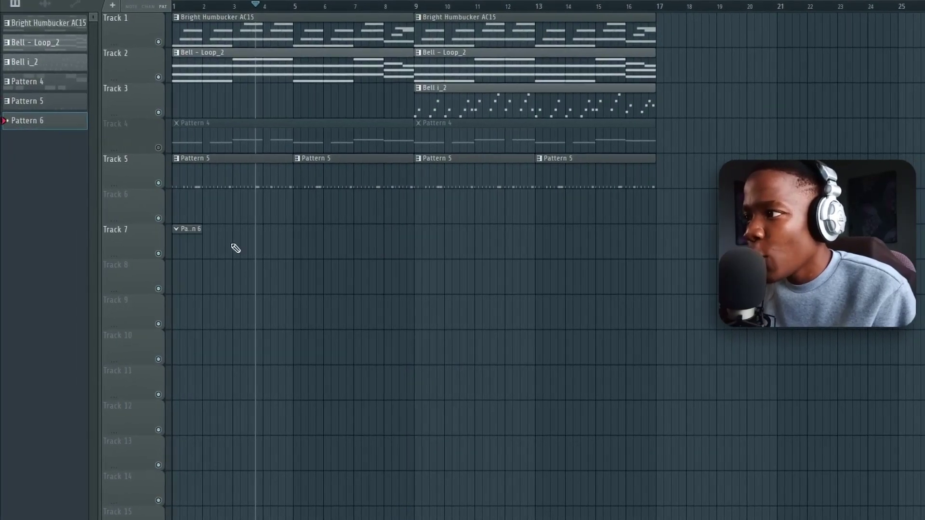
pyautogui.moveTo(204, 241); pyautogui.dragTo(392, 260)
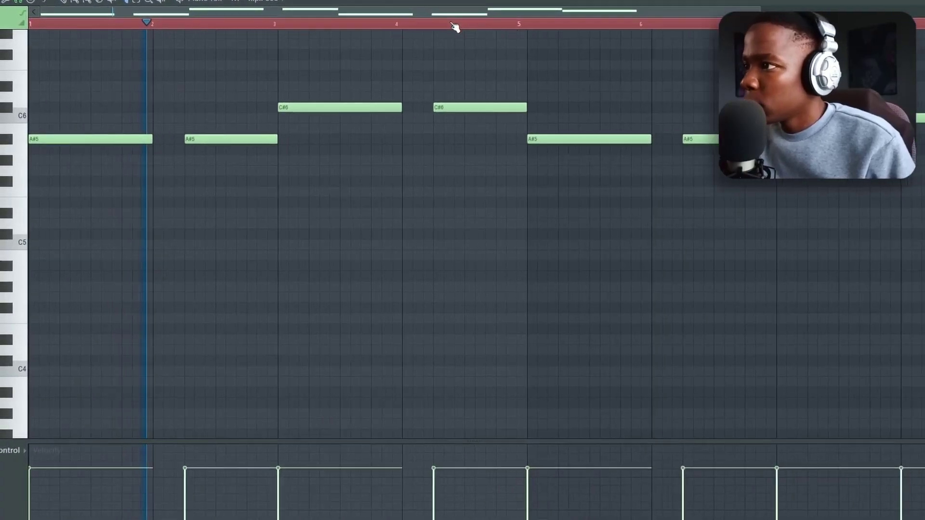
# Split the long C#6 notes of the 808 in bars 3 and 7 at their last beat and cut a short gap before the final C6.
pyautogui.scroll(2, 232, 13)
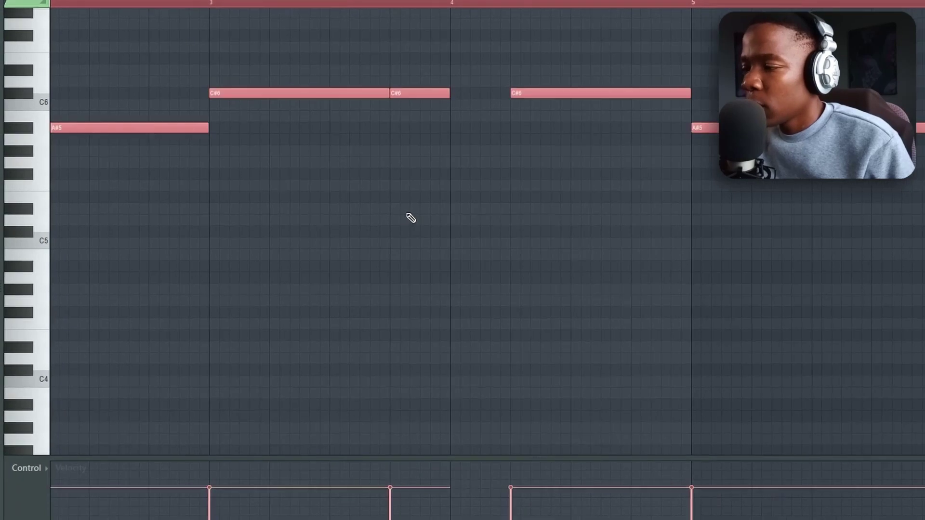
pyautogui.keyDown('ctrl'); pyautogui.click(477, 240); pyautogui.keyUp('ctrl')
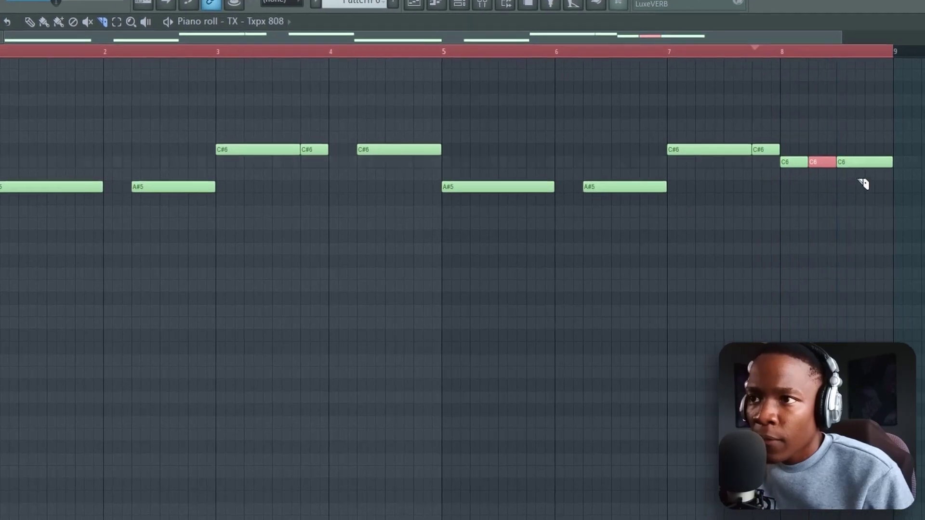
pyautogui.rightClick(857, 163)
pyautogui.hotkey('ctrl', 'z')
pyautogui.rightClick(837, 157)
pyautogui.click(770, 46)
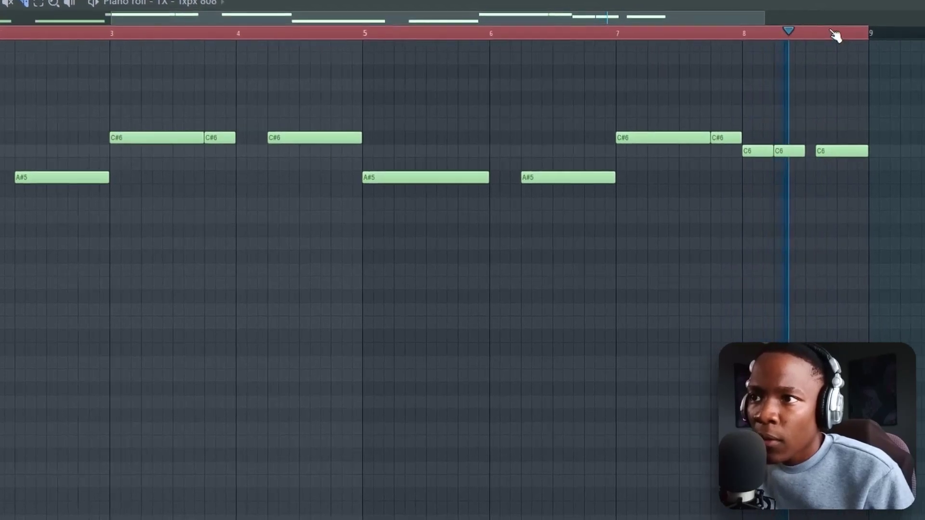
pyautogui.scroll(4, 835, 35)
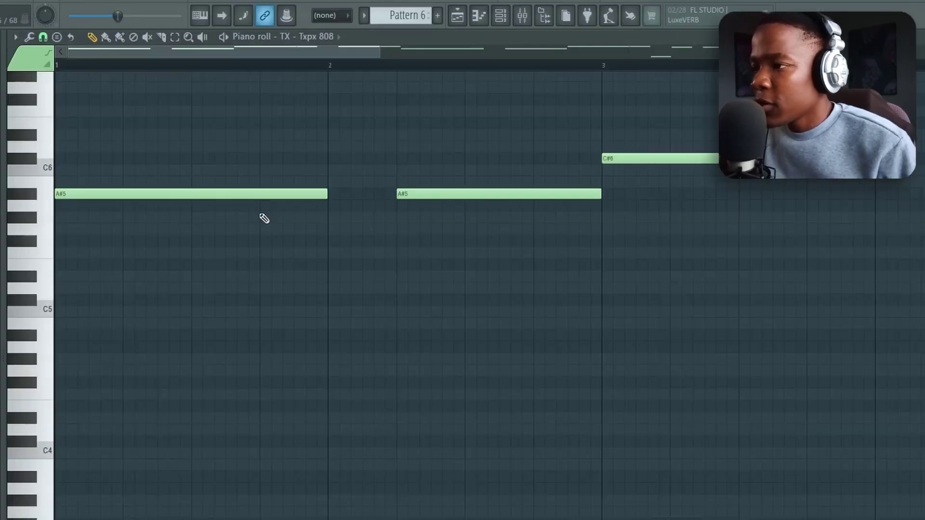
# Lower all the Txpx 808 notes by one octave and play the pattern.
pyautogui.hotkey('ctrl', 'a')
pyautogui.hotkey('ctrl', 'Down')
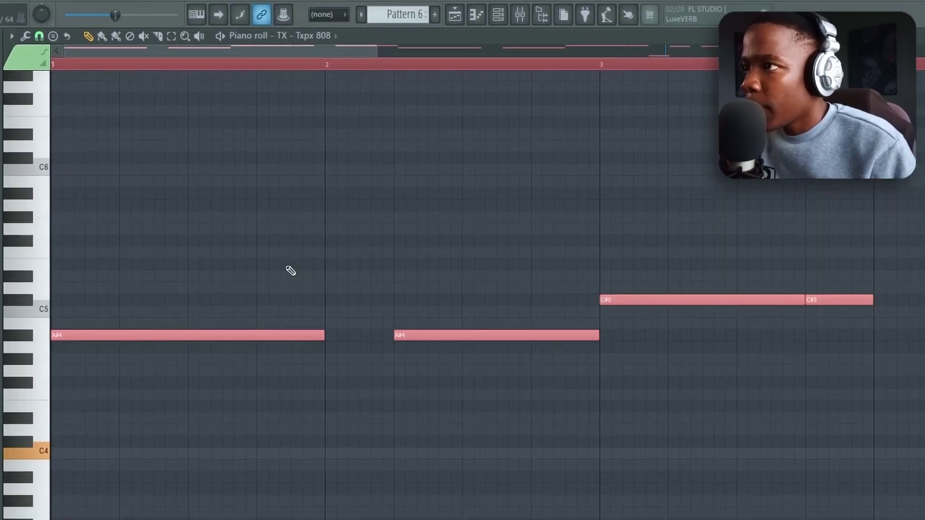
pyautogui.scroll(-4, 388, 64)
pyautogui.press('space')
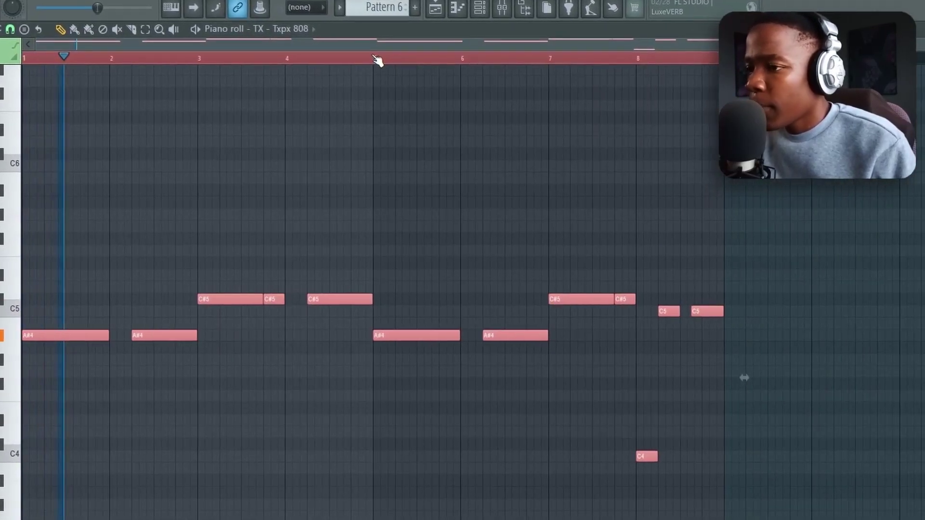
# Raise the first 808 note of bar 8 by two octaves to C6.
pyautogui.moveTo(670, 430); pyautogui.dragTo(627, 499)
pyautogui.hotkey('ctrl', 'Up')
pyautogui.hotkey('ctrl', 'Up')
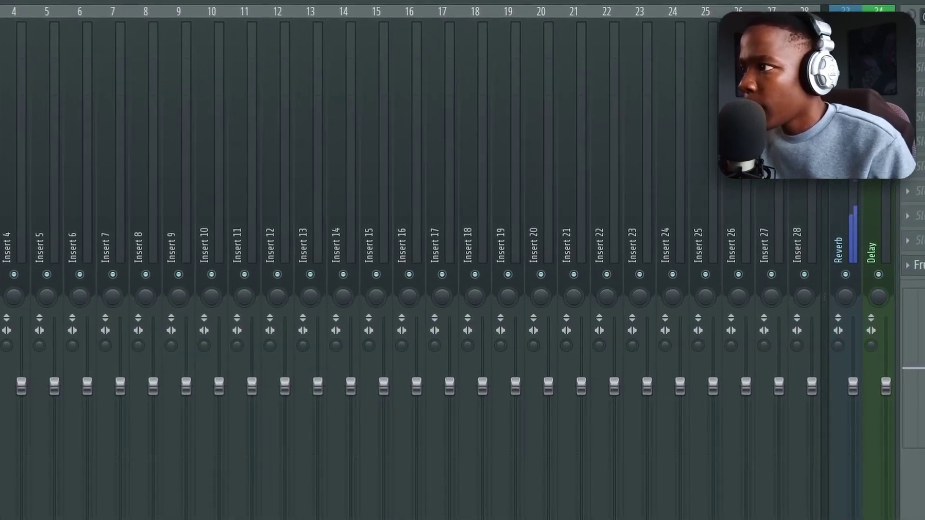
# Audition samples in the drum kit's Kick folder and add TX - Thigh Kick as a new channel below the 808.
pyautogui.press('F6')
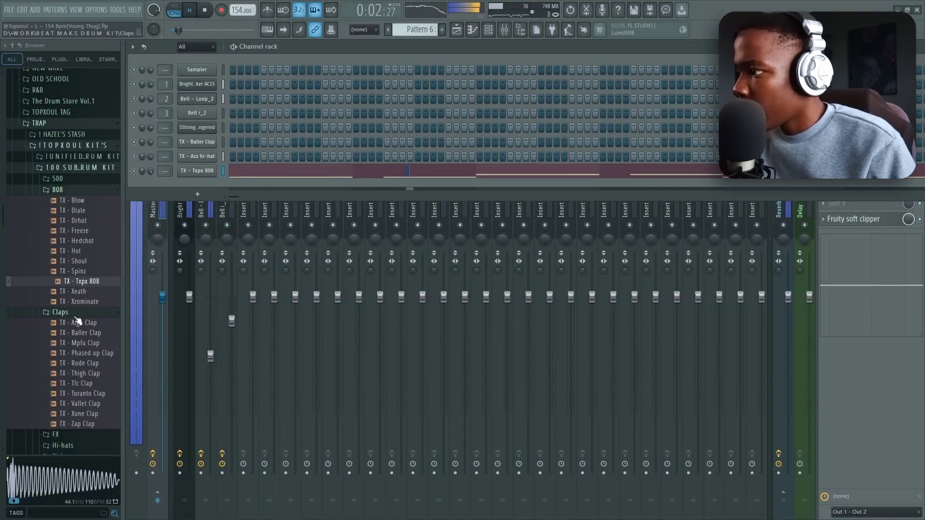
pyautogui.click(76, 316)
pyautogui.click(77, 344)
pyautogui.click(75, 356)
pyautogui.click(74, 366)
pyautogui.click(75, 387)
pyautogui.click(76, 396)
pyautogui.click(79, 407)
pyautogui.click(77, 416)
pyautogui.click(80, 409)
pyautogui.moveTo(78, 410); pyautogui.dragTo(215, 179)
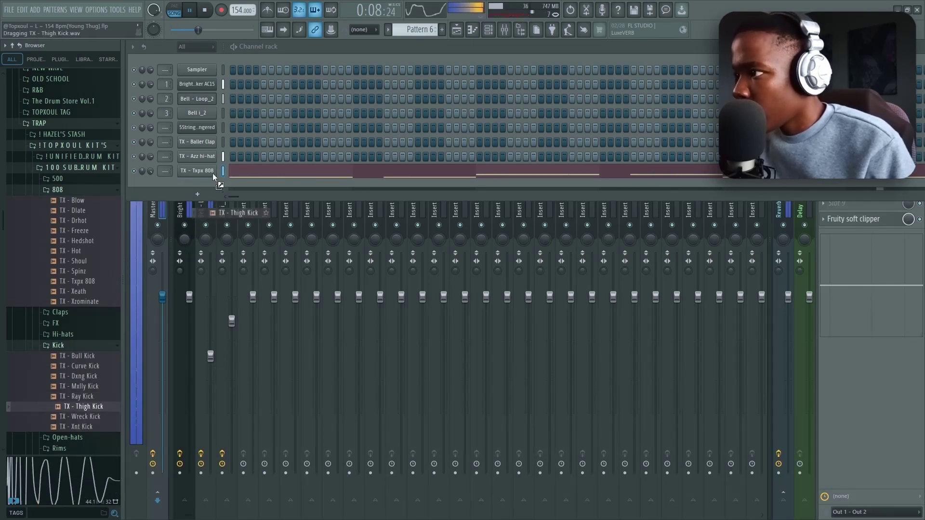
pyautogui.moveTo(208, 174); pyautogui.dragTo(208, 182)
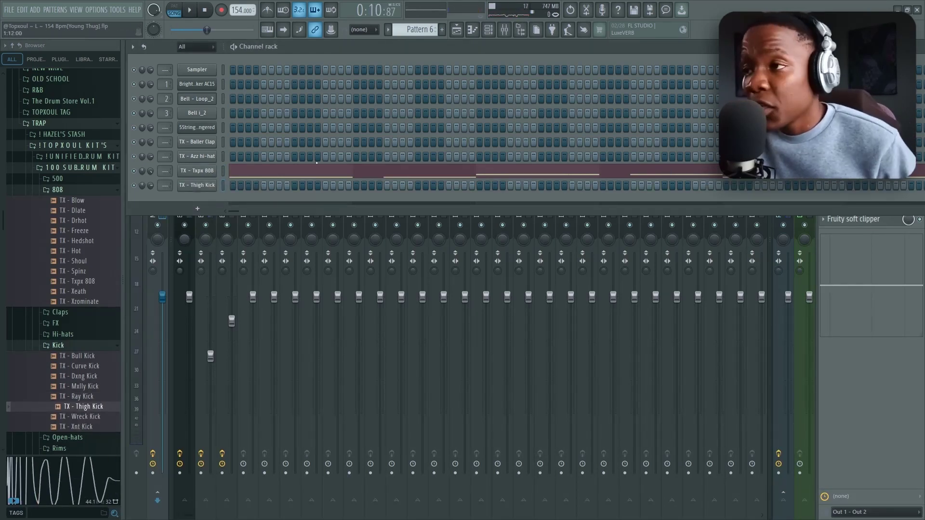
pyautogui.press('space')
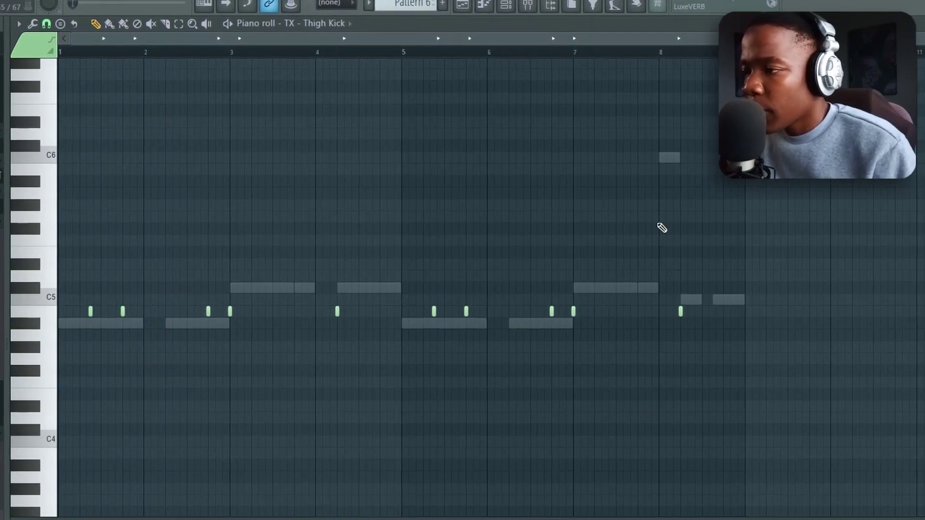
# Select the Thigh Kick notes across all eight bars and lengthen them slightly.
pyautogui.hotkey('shift', 'Down')
pyautogui.moveTo(739, 310)
pyautogui.mouseDown()
pyautogui.moveTo(609, 330)
pyautogui.moveTo(676, 334)
pyautogui.mouseUp()
pyautogui.moveTo(767, 269); pyautogui.dragTo(79, 386)
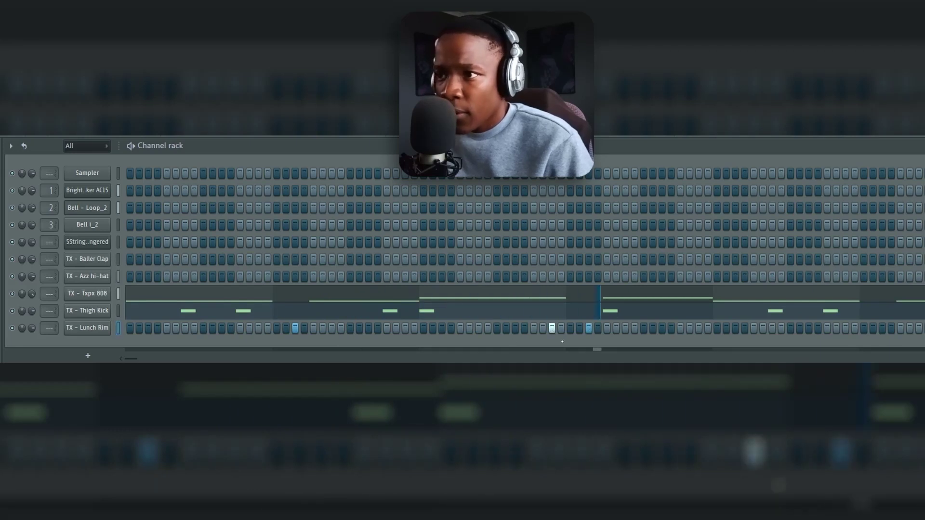
# Duplicate the Lunch Rim hits of bars 1–4 into bars 5–8 in its piano roll.
pyautogui.rightClick(84, 328)
pyautogui.click(125, 327)
pyautogui.moveTo(403, 50); pyautogui.dragTo(61, 49)
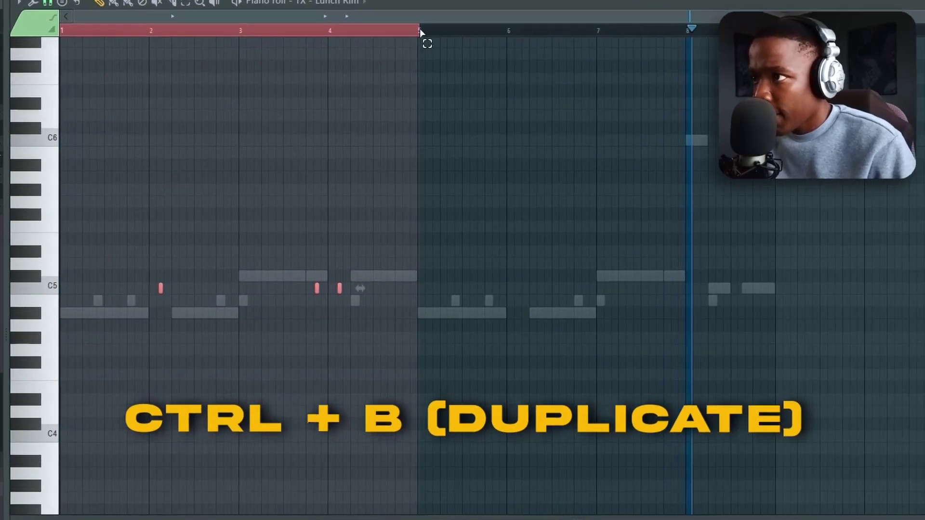
pyautogui.hotkey('ctrl', 'b')
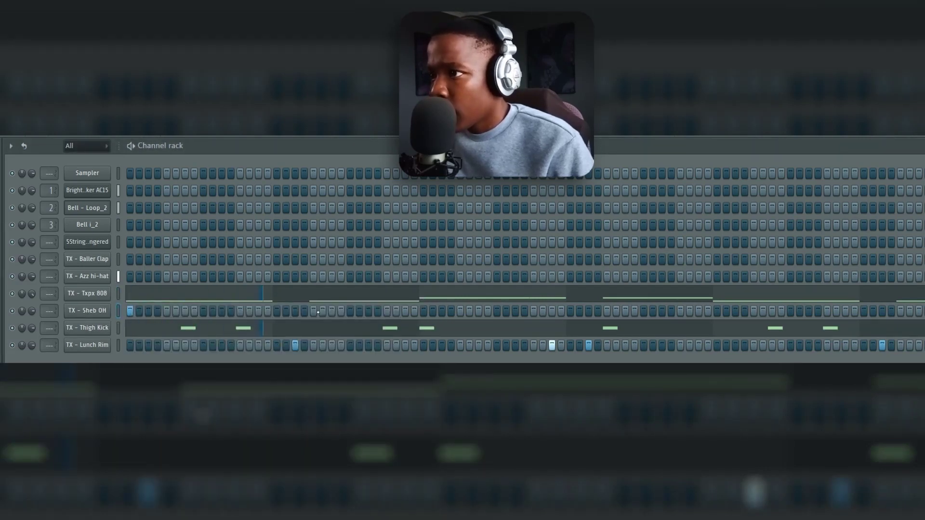
# Add a Sheb OH hit at the start of bar 3 and duplicate the open-hat hits of bars 1–4 into bars 5–8 in its piano roll.
pyautogui.moveTo(424, 310); pyautogui.dragTo(432, 311)
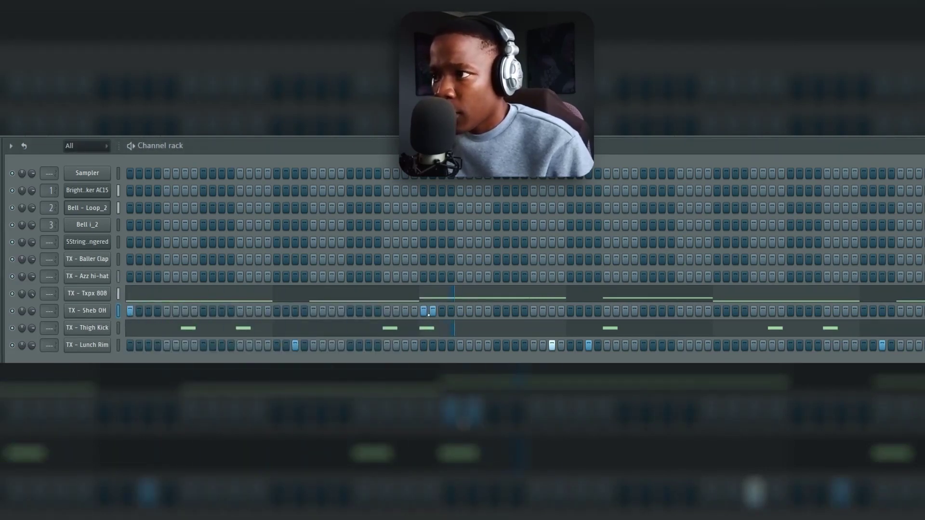
pyautogui.click(433, 310)
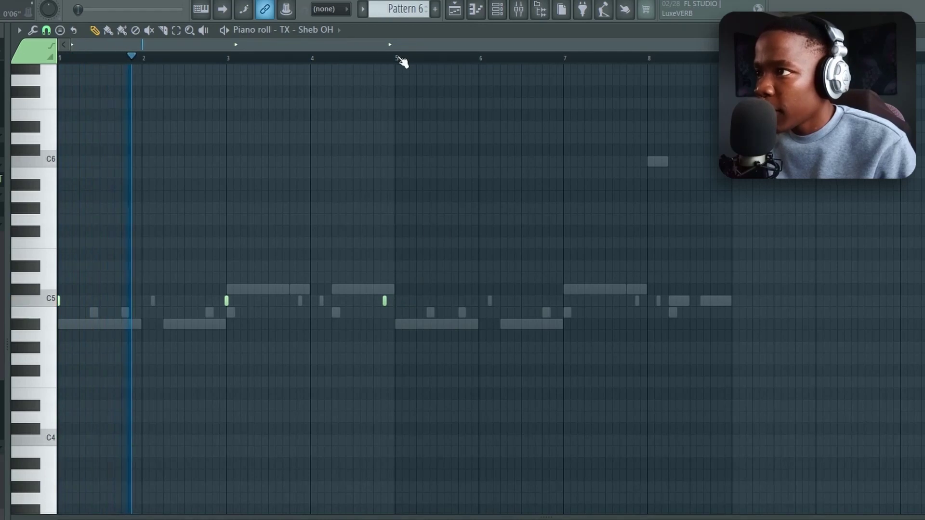
pyautogui.moveTo(399, 58); pyautogui.dragTo(60, 58)
pyautogui.scroll(4, 390, 58)
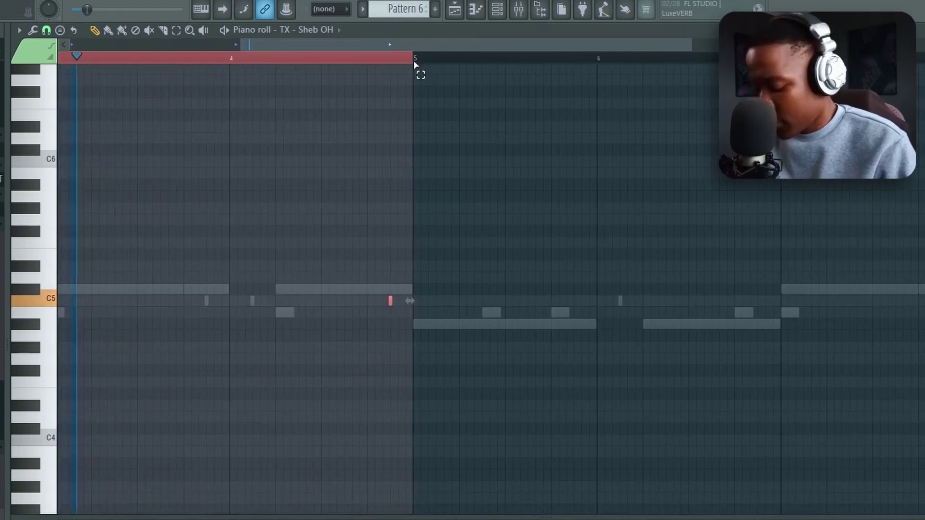
pyautogui.hotkey('ctrl', 'b')
pyautogui.rightClick(510, 180)
pyautogui.keyDown('ctrl'); pyautogui.rightClick(385, 179); pyautogui.keyUp('ctrl')
pyautogui.scroll(-2, 387, 179)
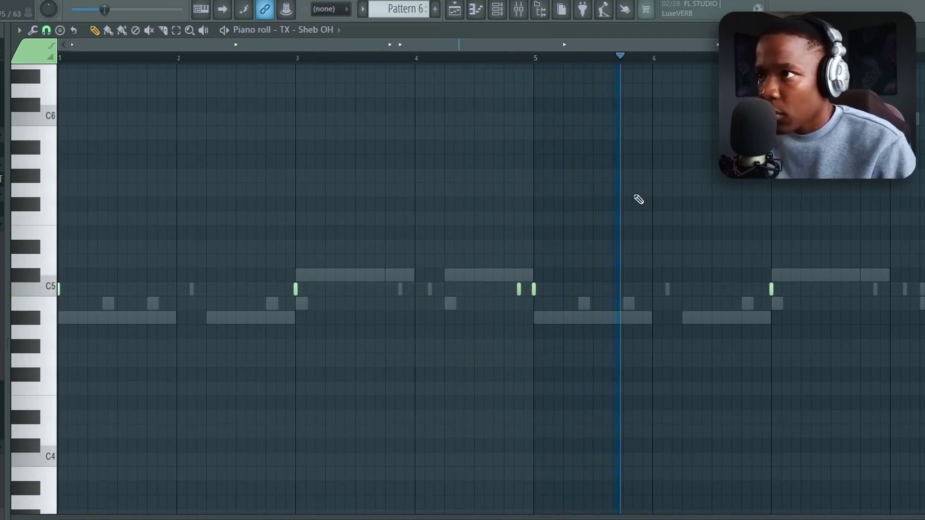
pyautogui.scroll(-2, 595, 58)
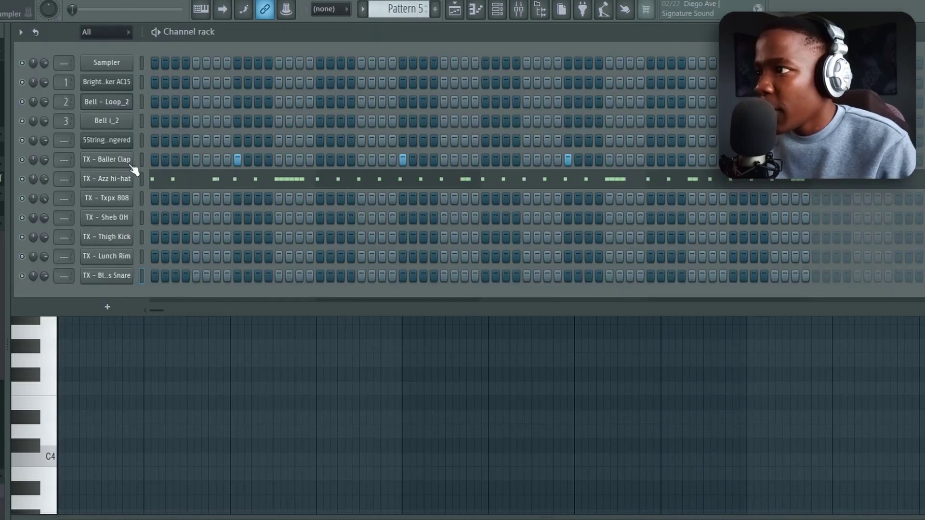
# Open the channel options of TX - Baller Clap and of the snare channel in Pattern 5.
pyautogui.rightClick(133, 154)
pyautogui.click(126, 272)
pyautogui.rightClick(126, 272)
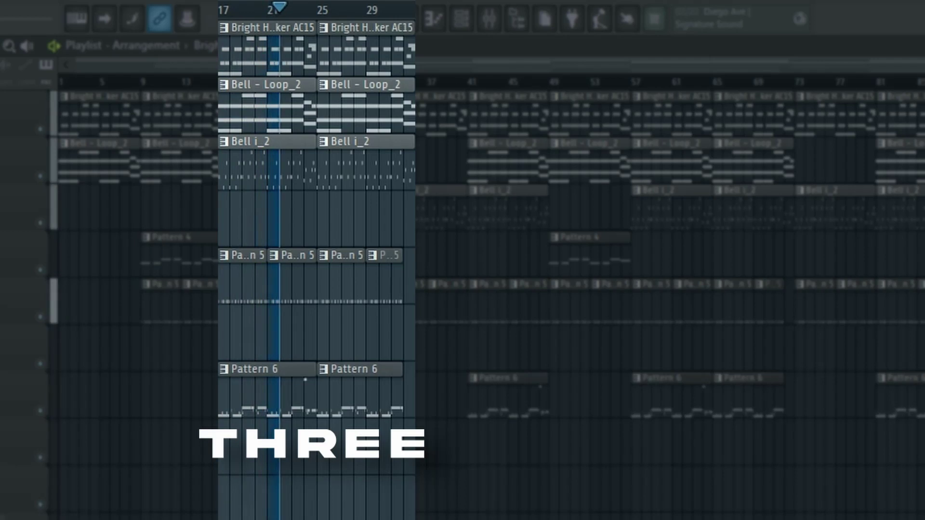
# Delete the Bell i_2 clips at bars 17, 33 and 41 in the playlist.
pyautogui.rightClick(260, 183)
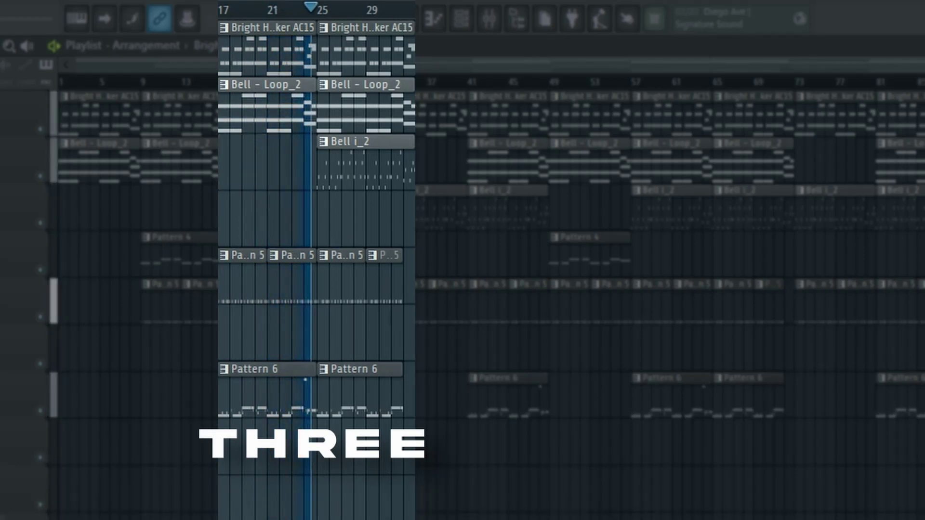
pyautogui.rightClick(432, 225)
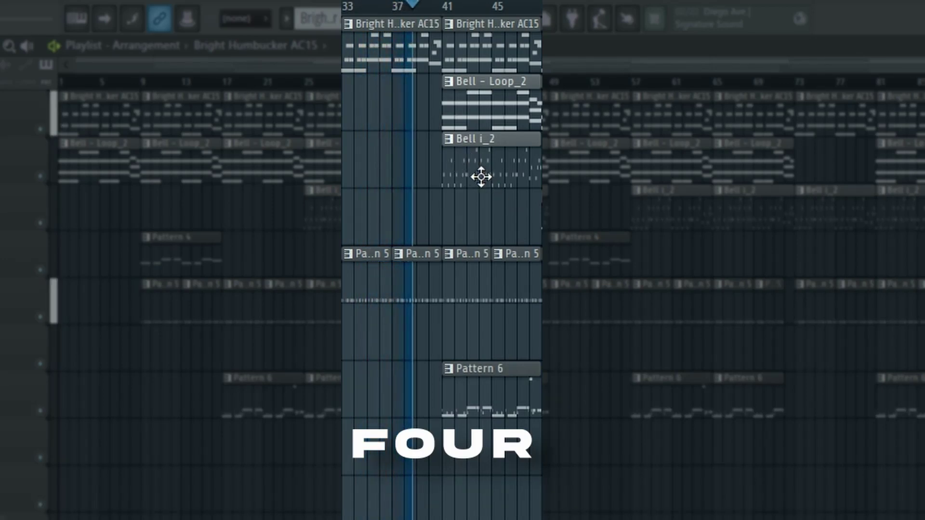
pyautogui.rightClick(484, 175)
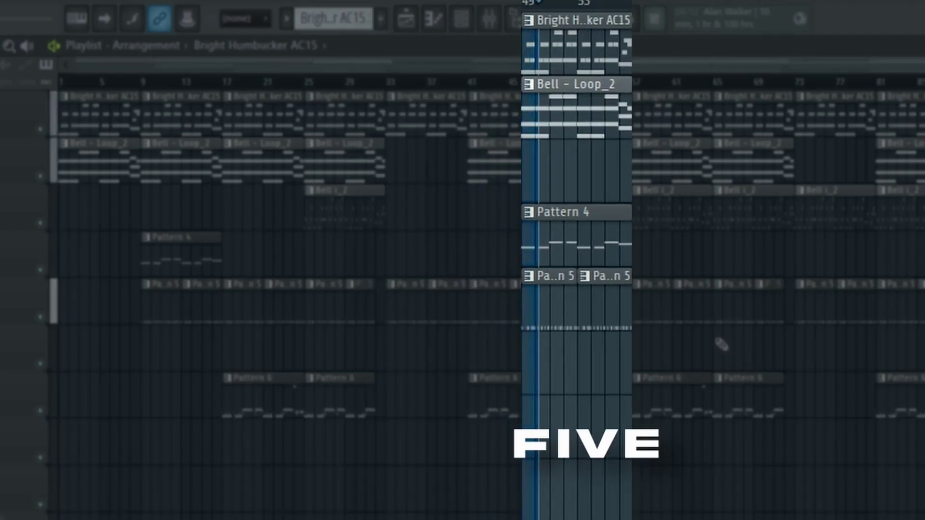
# Delete the Pattern 5 clip at bar 49 and shorten the one at bar 53 so it ends at about bar 56.
pyautogui.rightClick(562, 311)
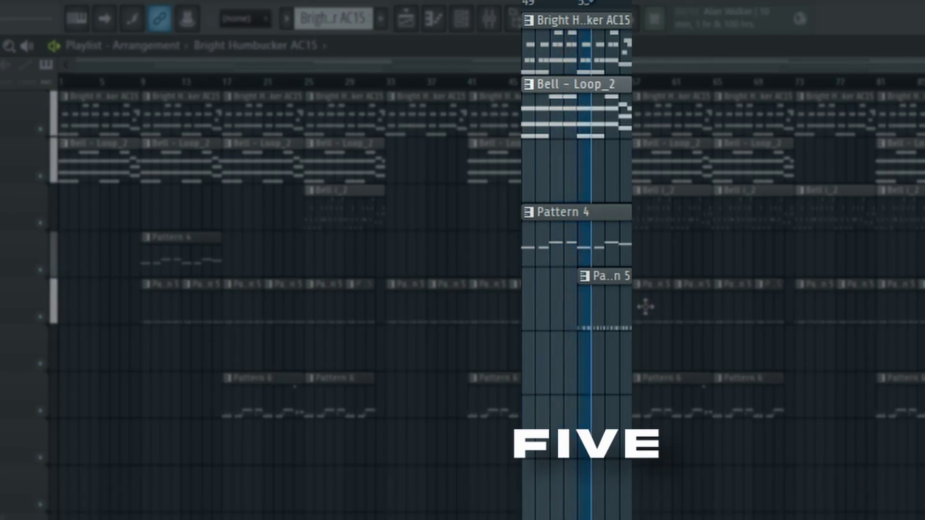
pyautogui.moveTo(630, 293); pyautogui.dragTo(620, 292)
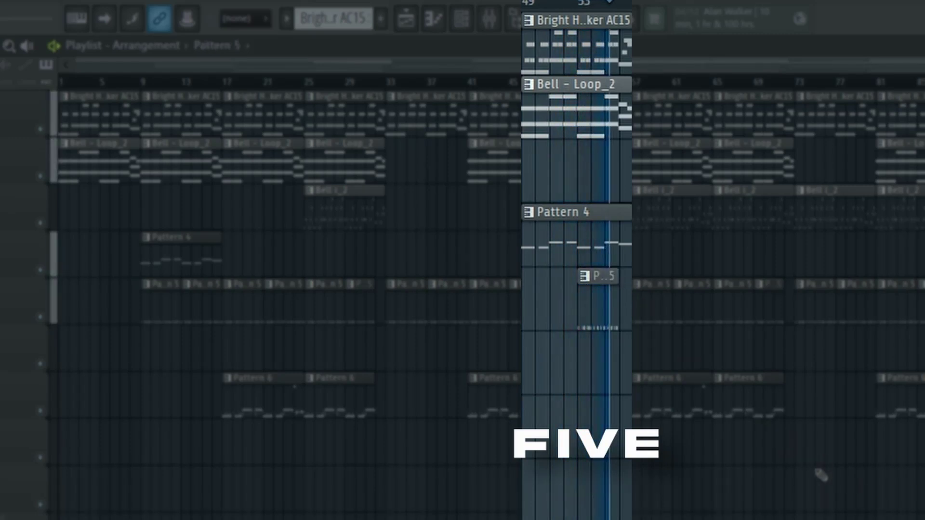